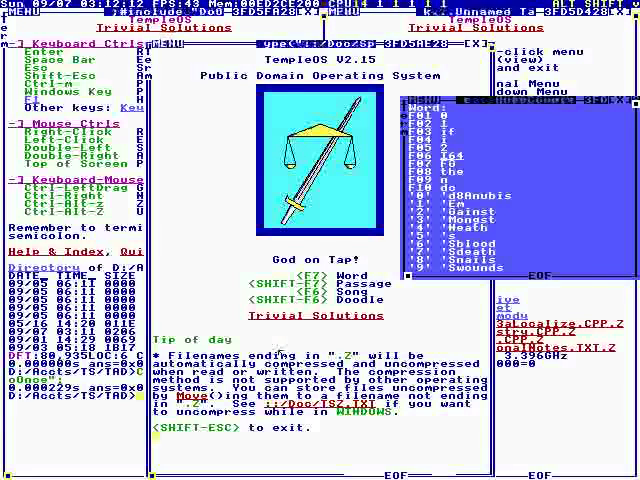
# Close the startup tip and AutoComplete popup, then bring up the Ctrl-M personal menu
pyautogui.hotkey('shift', 'Escape')
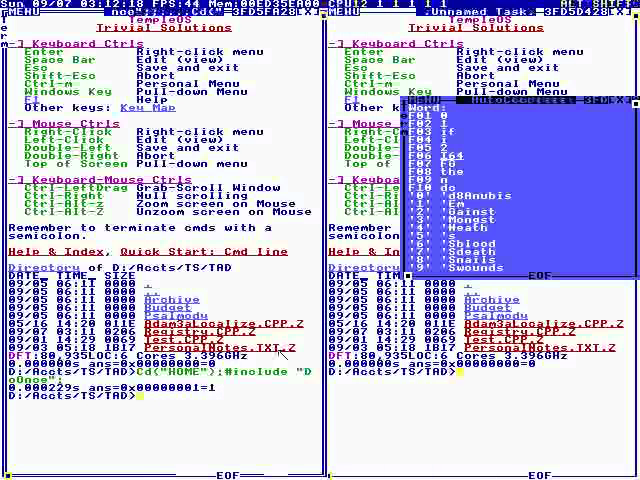
pyautogui.hotkey('ctrl', 'alt', 'a')
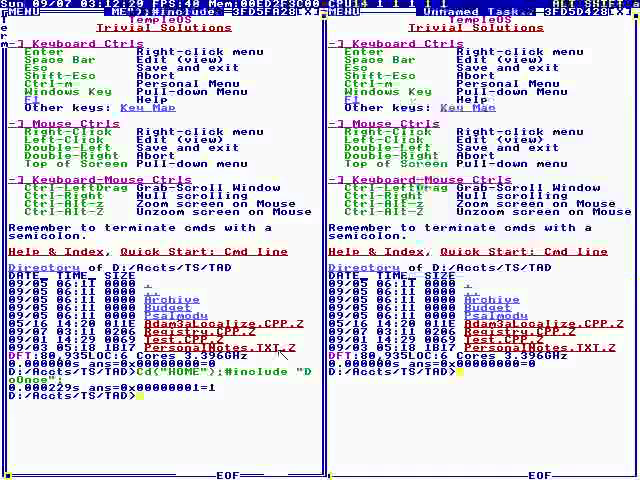
pyautogui.hotkey('ctrl', 'm')
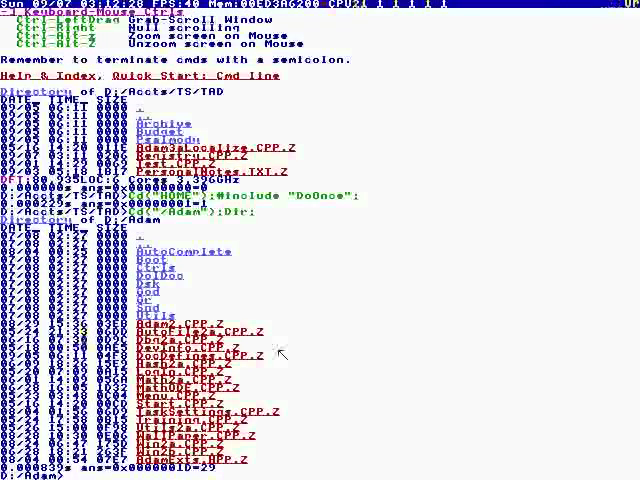
pyautogui.write('Ed("')
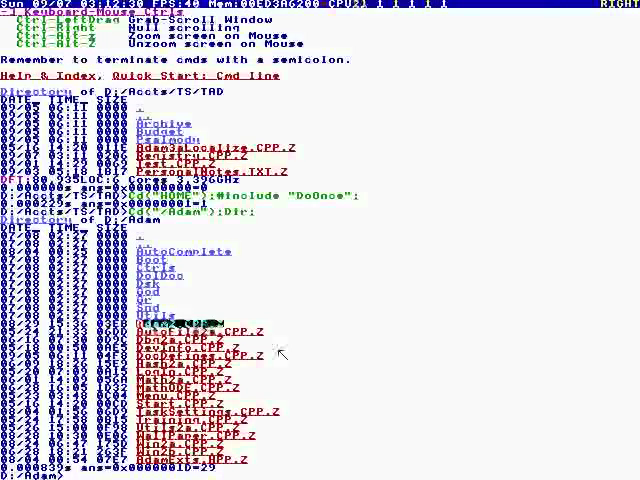
# Open Adam.CPP.Z in the editor to view its #include and Cd directives
pyautogui.press('Return')
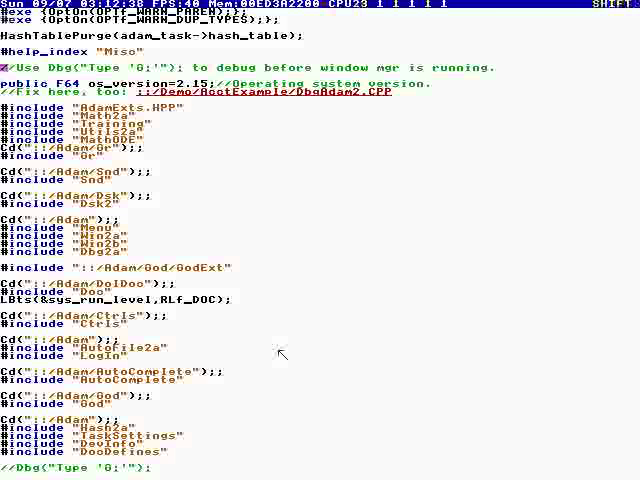
# Close Adam.CPP.Z, view the tiled windows, then zoom the terminal back to full screen
pyautogui.hotkey('shift', 'Escape')
pyautogui.hotkey('ctrl', 'alt', 'z')
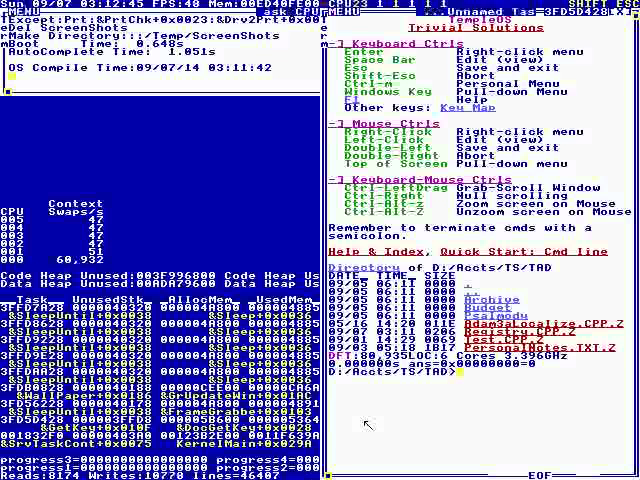
pyautogui.hotkey('ctrl', 'alt', 'z')
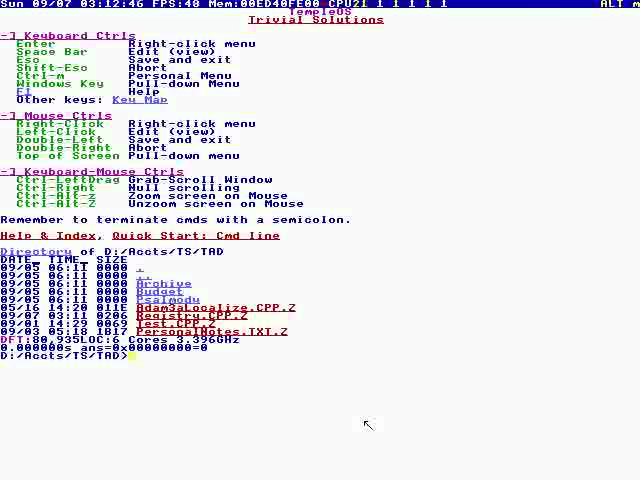
pyautogui.write('Line')
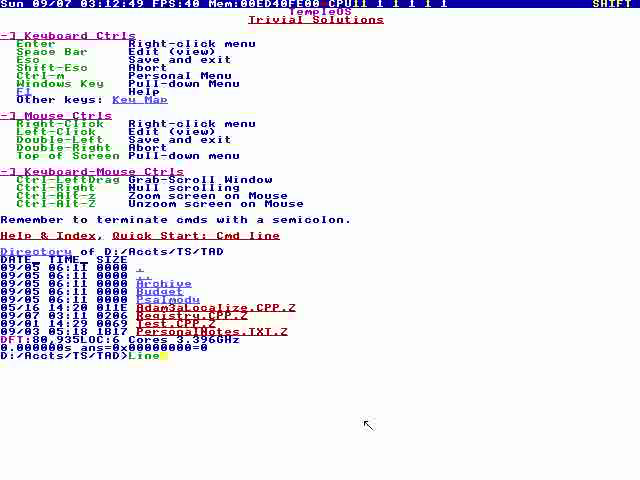
pyautogui.write('Rep;')
# Run LineRep to count 138,289 source lines and expand the per-folder breakdown
pyautogui.press('Return')
pyautogui.press('Up')
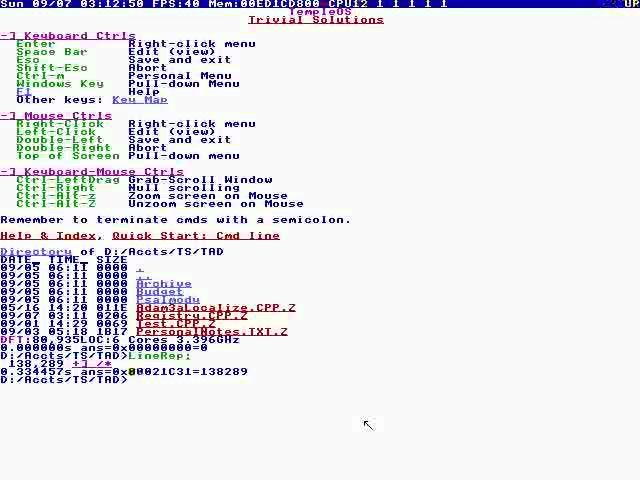
pyautogui.press('Left')
pyautogui.press('space')
# Browse the Adam and Boots lines of the line count, then return to the prompt
pyautogui.press('Down')
pyautogui.press('Down')
pyautogui.press('Down')
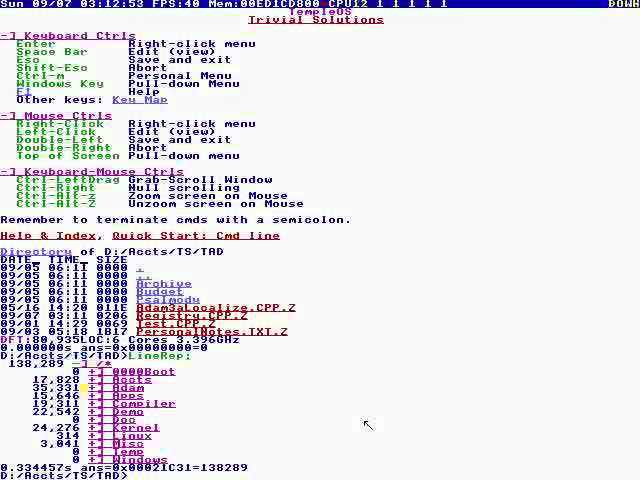
pyautogui.press('Right')
pyautogui.press('Right')
pyautogui.press('Right')
pyautogui.press('Right')
pyautogui.press('Right')
pyautogui.press('Right')
pyautogui.press('Left')
pyautogui.press('Left')
pyautogui.press('Left')
pyautogui.press('Up')
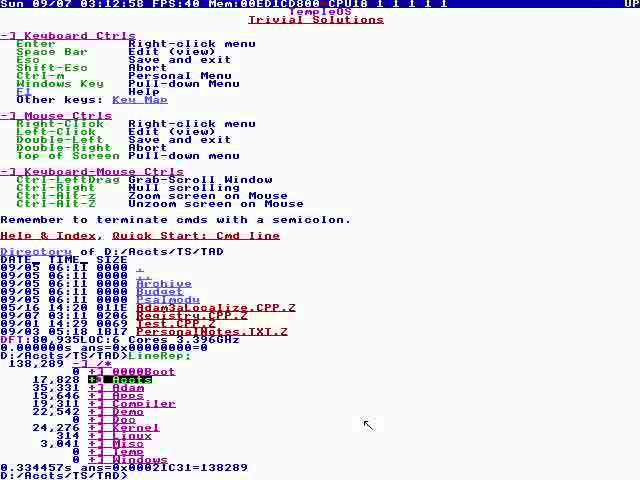
pyautogui.hotkey('ctrl', 'Down')
# List the Adam folder using the personal menu's Cd("~/Adam");Dir; entry
pyautogui.hotkey('ctrl', 'm')
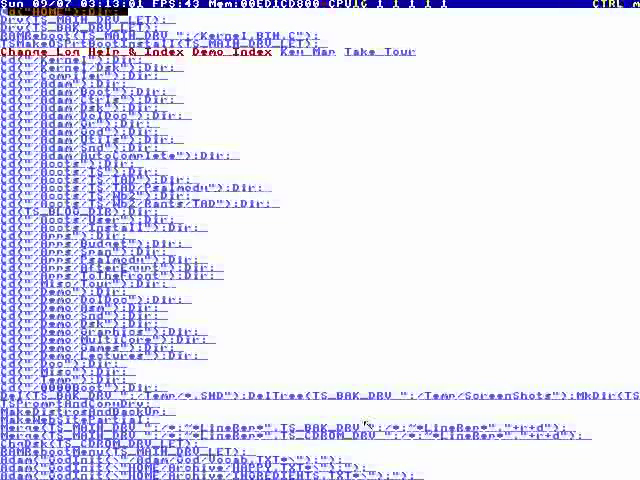
pyautogui.press('Down')
pyautogui.press('Down')
pyautogui.press('Down')
pyautogui.press('space')
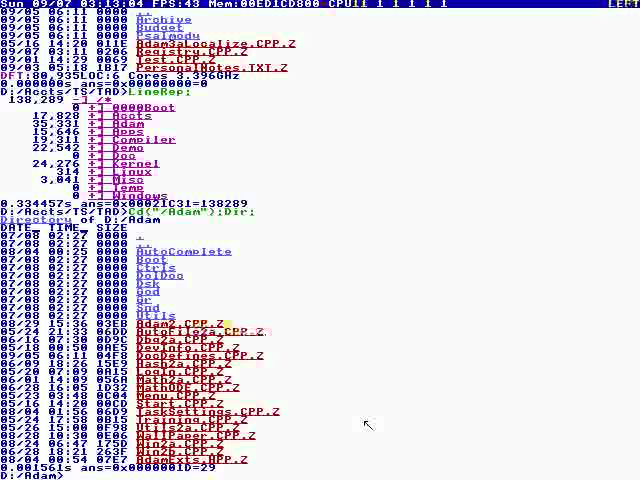
# View and scroll through Adam2.CPP.Z, close it, and return to the prompt
pyautogui.press('space')
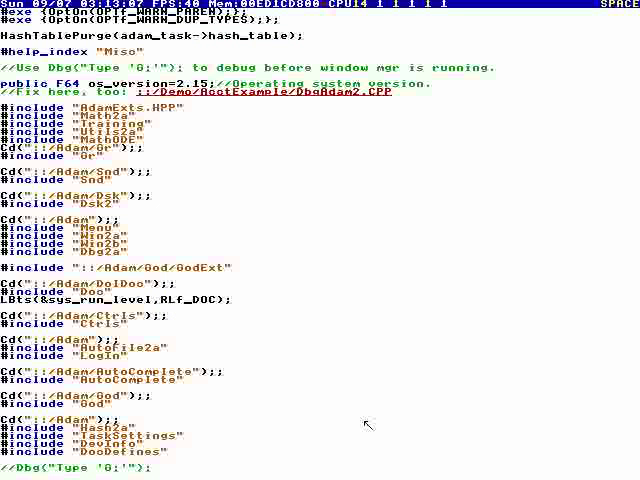
pyautogui.press('Down')
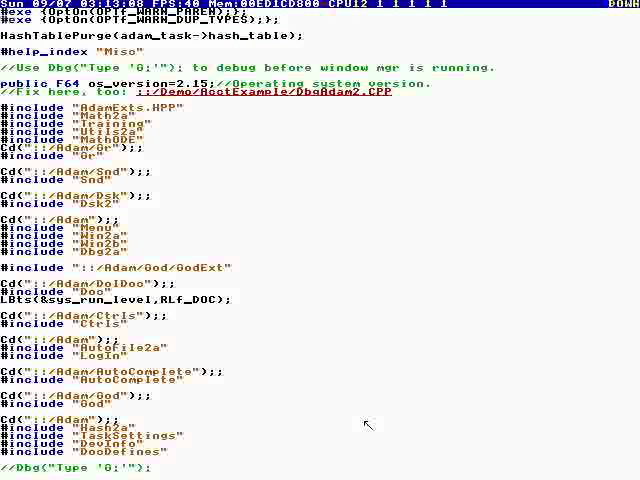
pyautogui.press('Down')
pyautogui.press('Down')
pyautogui.press('Down')
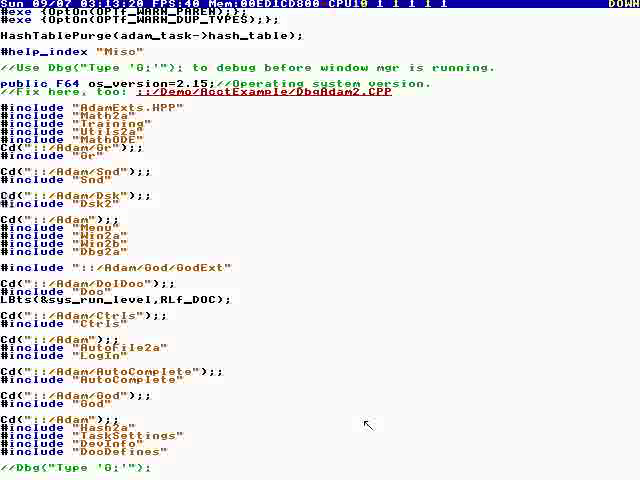
pyautogui.press('Up')
pyautogui.press('Up')
pyautogui.press('Up')
pyautogui.hotkey('shift', 'Escape')
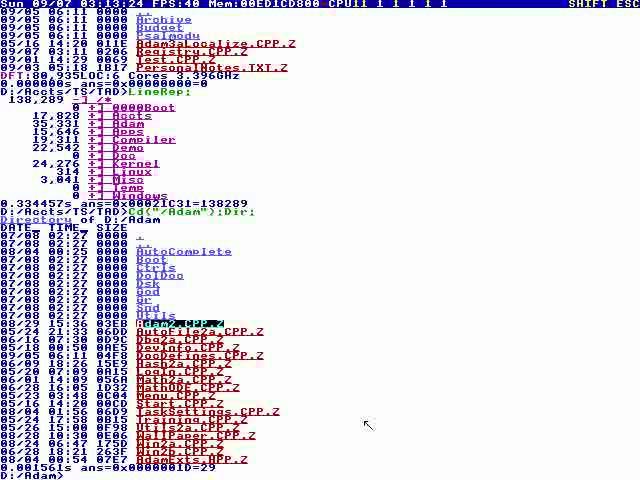
pyautogui.press('Down')
pyautogui.press('Down')
pyautogui.press('Down')
pyautogui.press('Down')
pyautogui.press('Down')
pyautogui.press('Down')
pyautogui.press('Down')
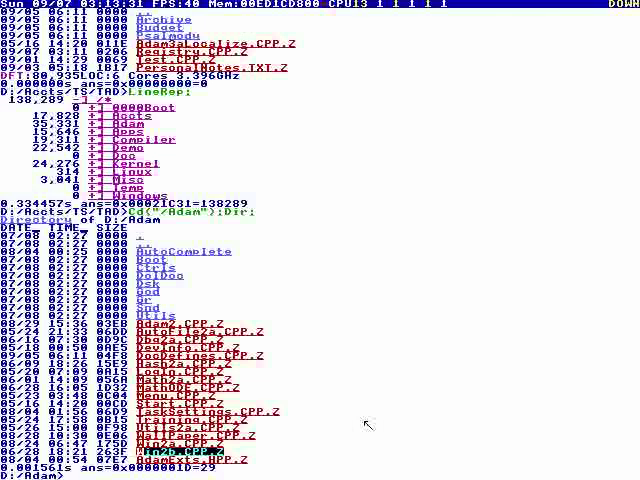
pyautogui.hotkey('ctrl', 'Down')
pyautogui.write('Ls')
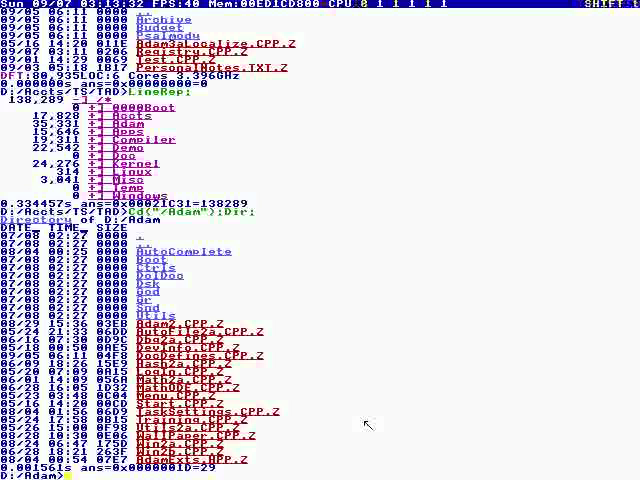
pyautogui.write('kRep;')
# Run TaskRep through AutoComplete and move around the per-CPU task listing
pyautogui.press('Return')
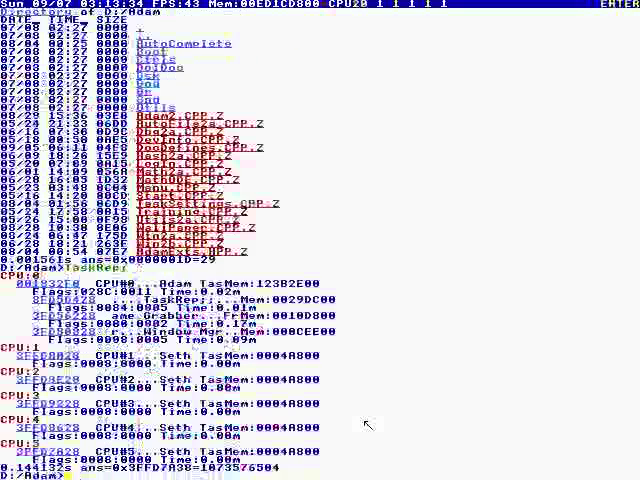
pyautogui.press('Up')
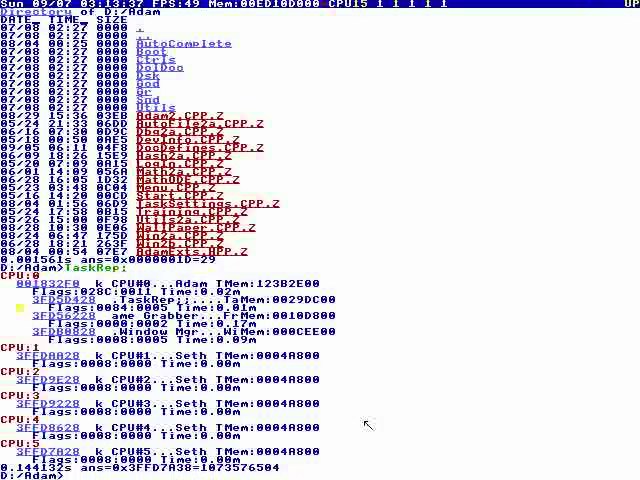
pyautogui.press('Right')
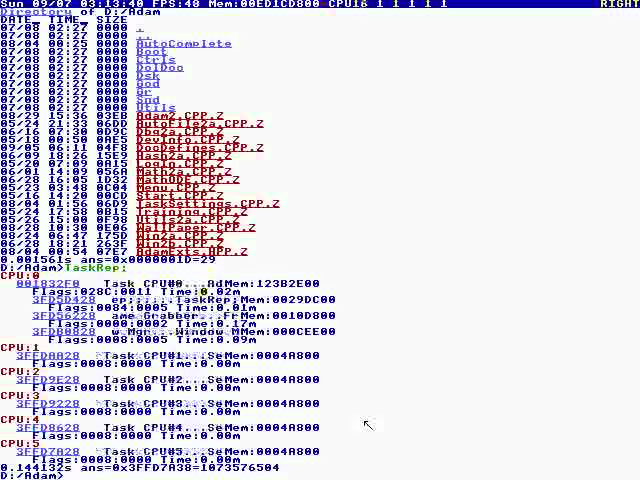
pyautogui.press('Down')
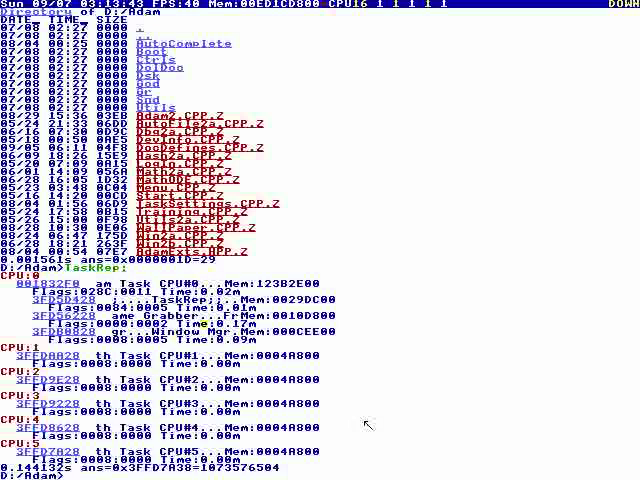
pyautogui.press('Up')
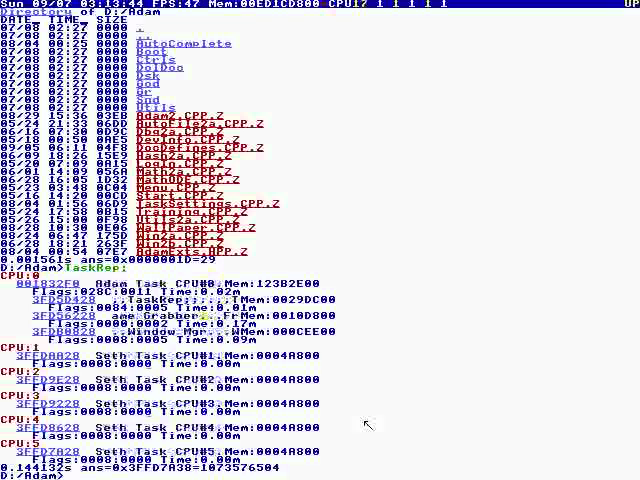
pyautogui.press('Down')
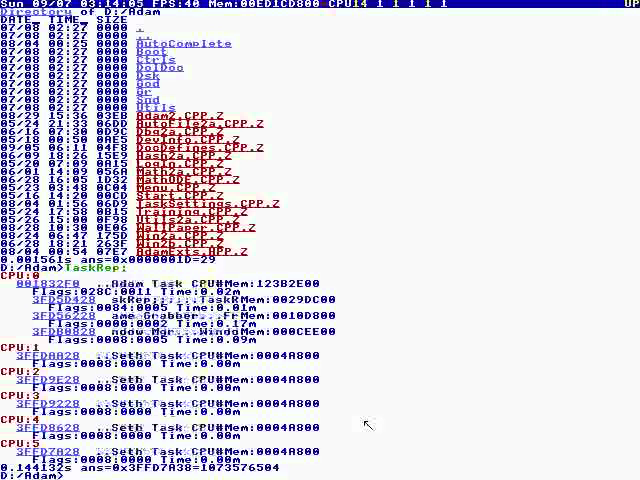
# Restore the TaskRep window, check the insertable items list, and tile the windows
pyautogui.hotkey('ctrl', 'b')
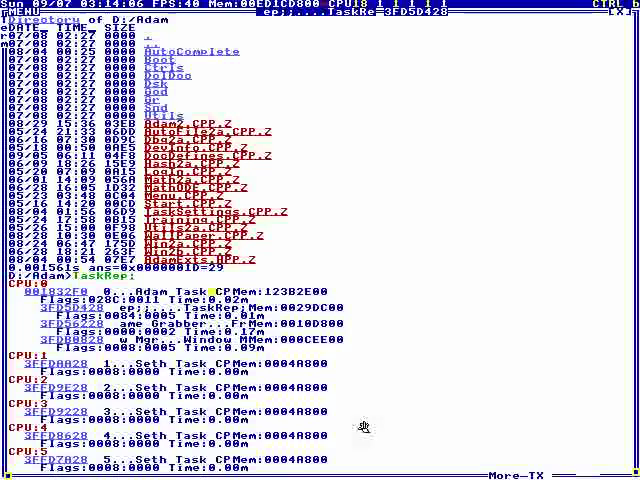
pyautogui.hotkey('alt', 'i')
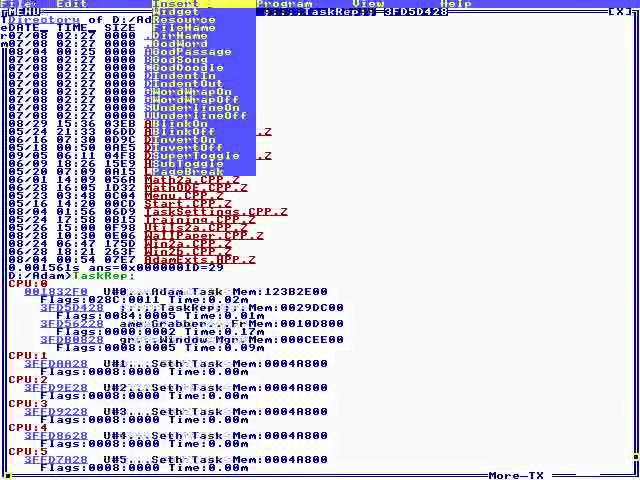
pyautogui.press('Escape')
pyautogui.hotkey('ctrl', 'alt', 'x')
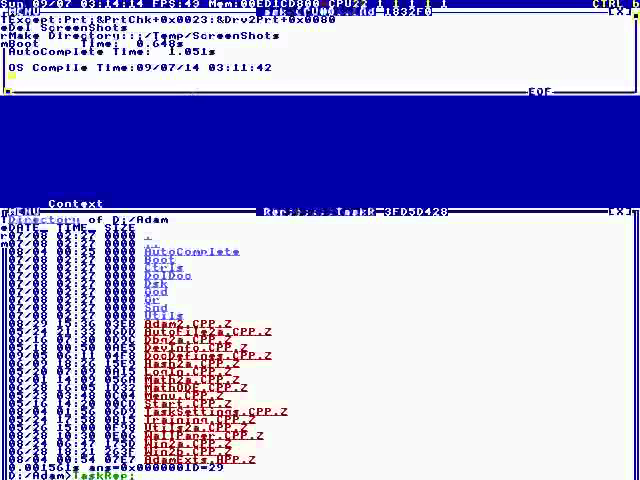
# Make the top terminal taller, then drag the task report window up to fill the screen
pyautogui.moveTo(192, 93)
pyautogui.mouseDown()
pyautogui.moveTo(203, 146)
pyautogui.moveTo(205, 131)
pyautogui.mouseUp()
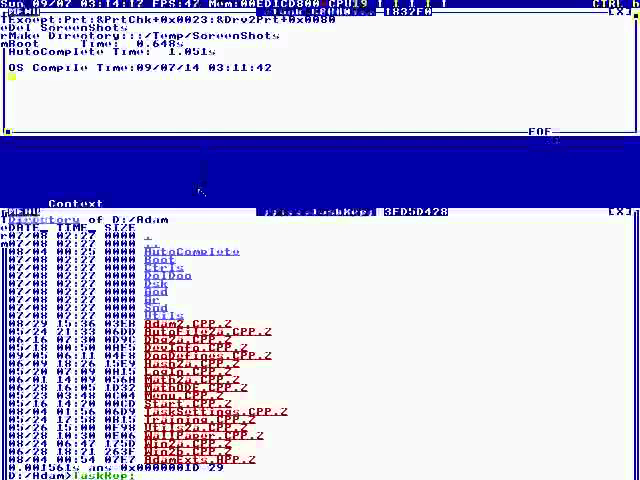
pyautogui.moveTo(203, 213); pyautogui.dragTo(203, 93)
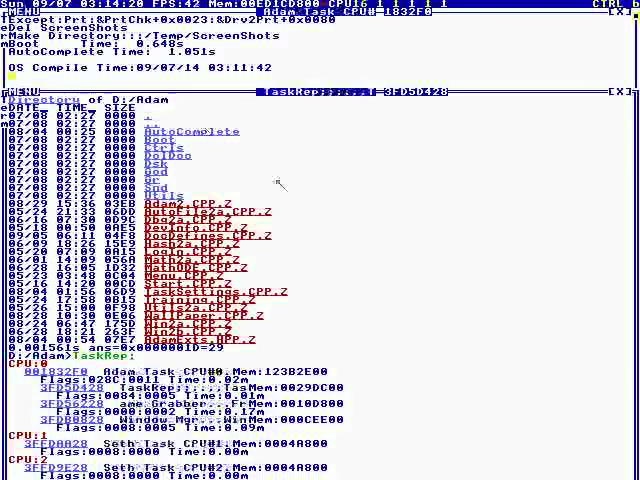
pyautogui.scroll(-1, 280, 183)
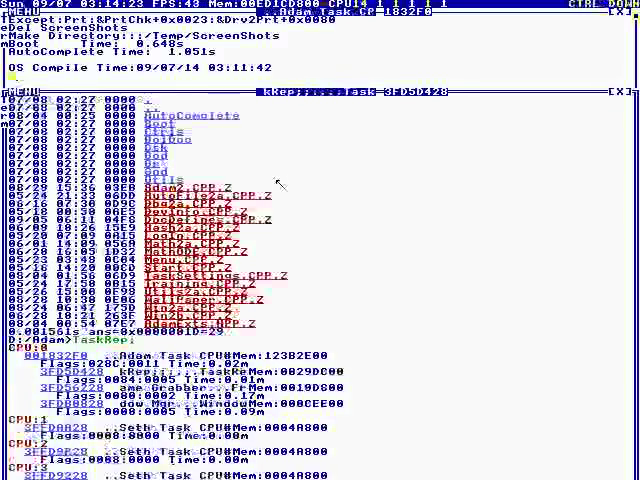
pyautogui.scroll(-1, 280, 183)
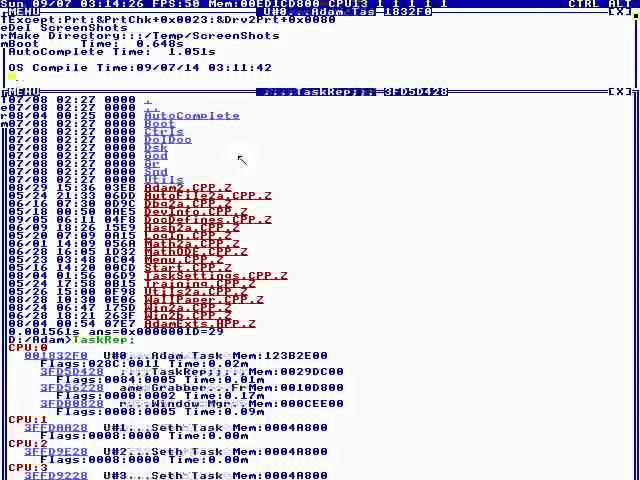
pyautogui.moveTo(196, 92); pyautogui.dragTo(196, 60)
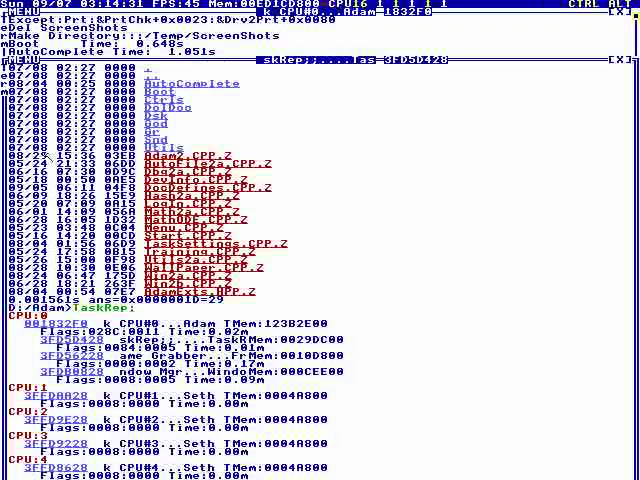
pyautogui.moveTo(196, 60); pyautogui.dragTo(196, 8)
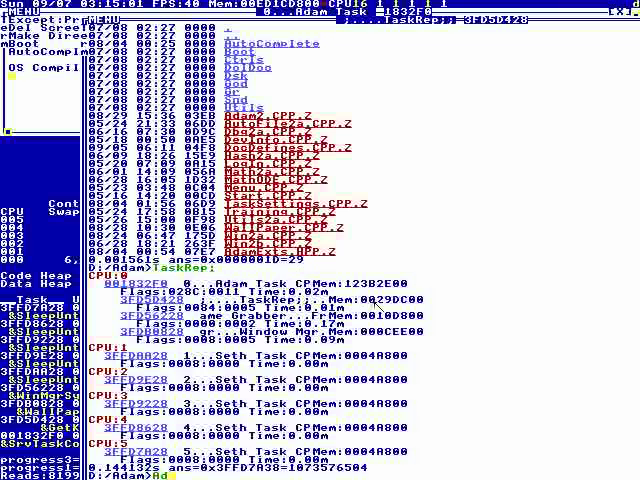
pyautogui.write('Adam')
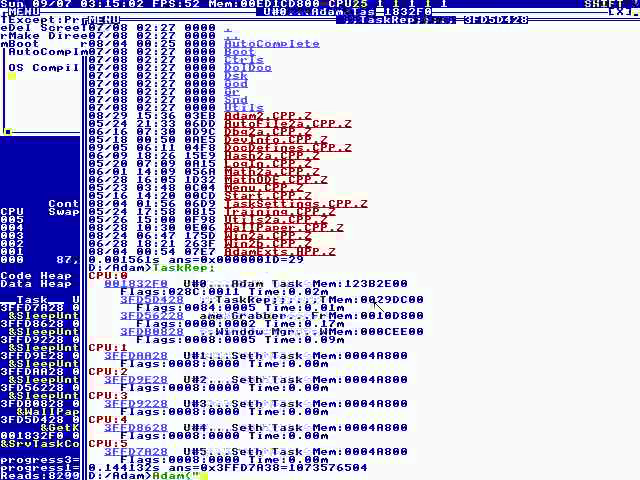
pyautogui.write('("')
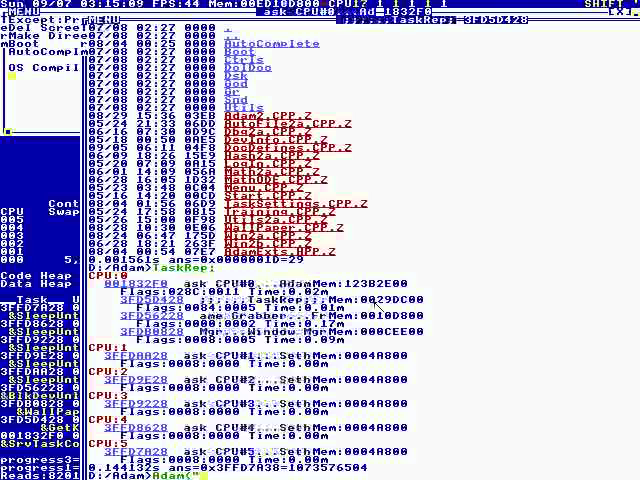
pyautogui.write('\\"Hello\\n')
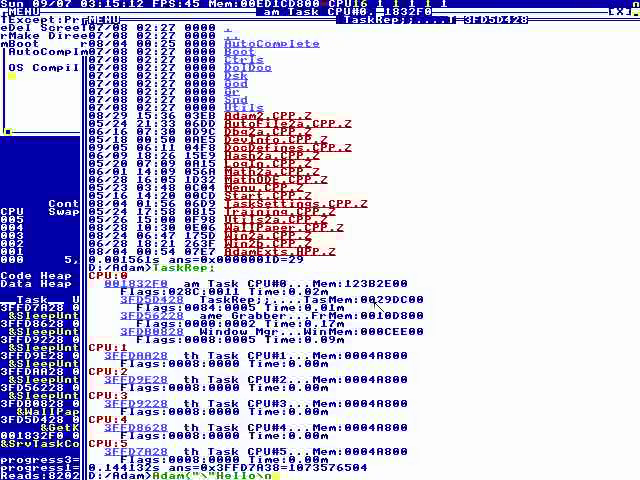
pyautogui.write('\\"\\n')
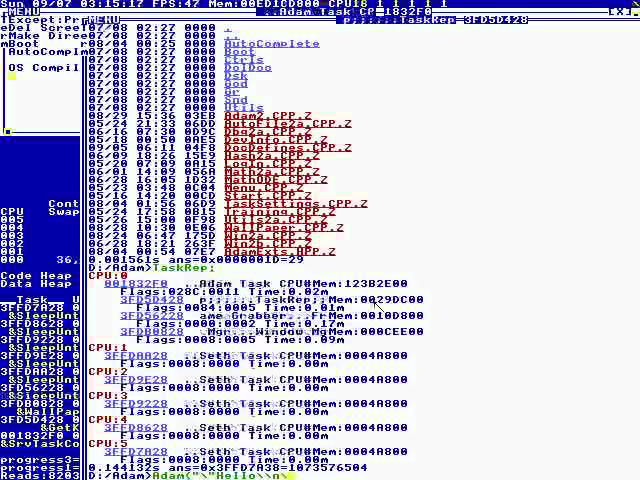
pyautogui.write('")')
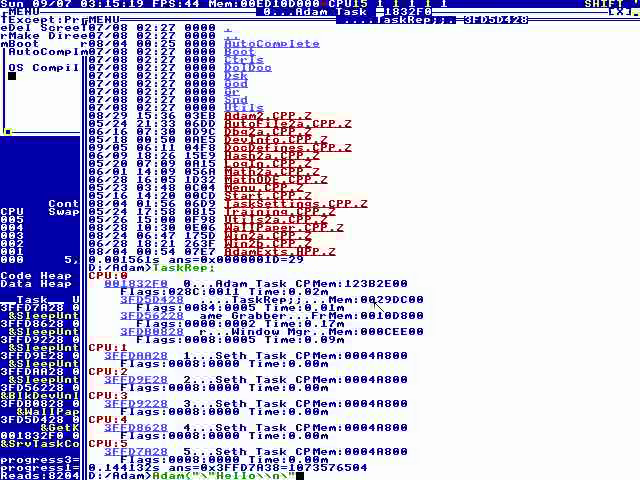
pyautogui.write(';')
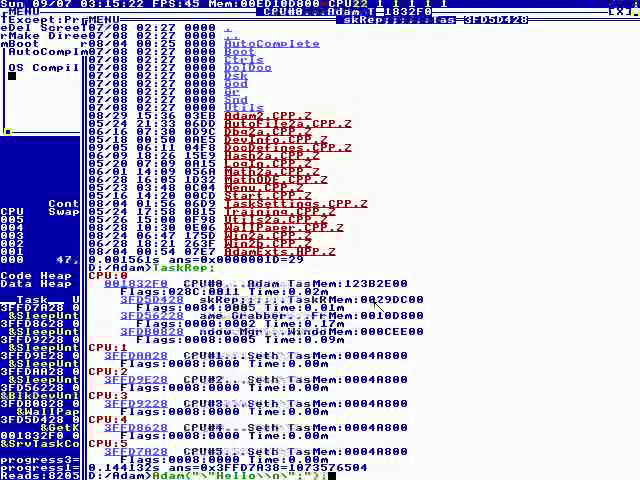
# Run the Adam() call so the Adam task prints Hello in its window
pyautogui.press('Return')
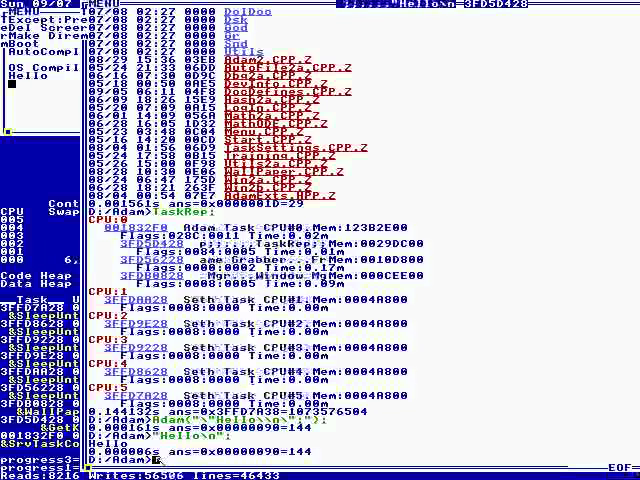
pyautogui.write('r;')
# List the Adam directory and page up through the Win2b.CPP.Z source
pyautogui.press('Return')
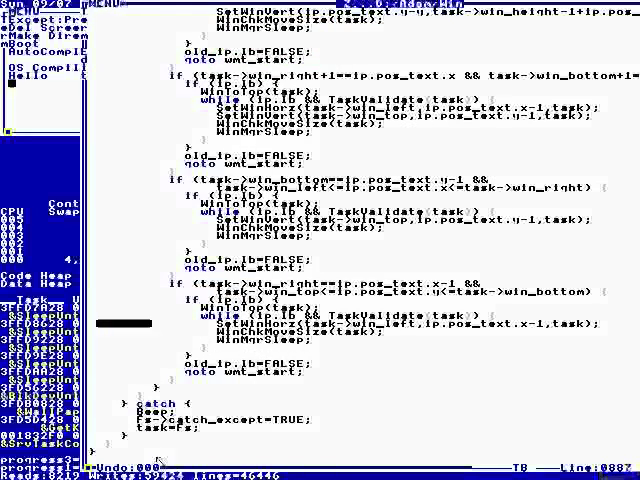
pyautogui.press('Up')
pyautogui.press('Up')
pyautogui.press('Up')
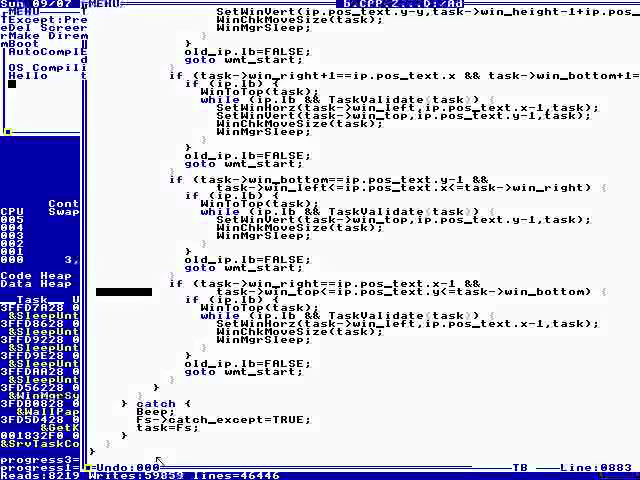
pyautogui.press('pageup')
pyautogui.press('pageup')
pyautogui.press('pageup')
pyautogui.press('pageup')
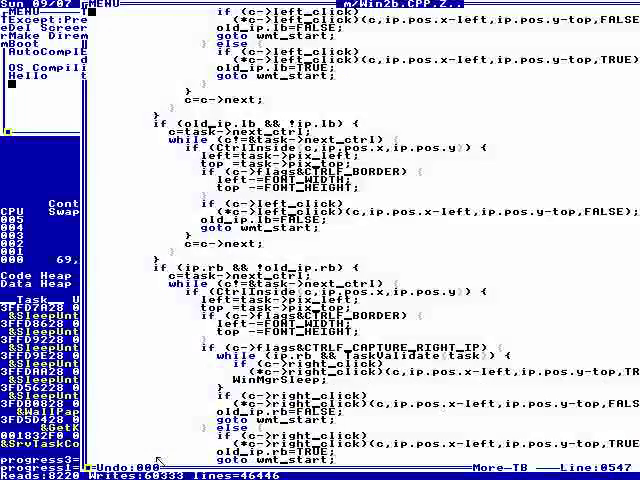
pyautogui.press('pageup')
pyautogui.press('pageup')
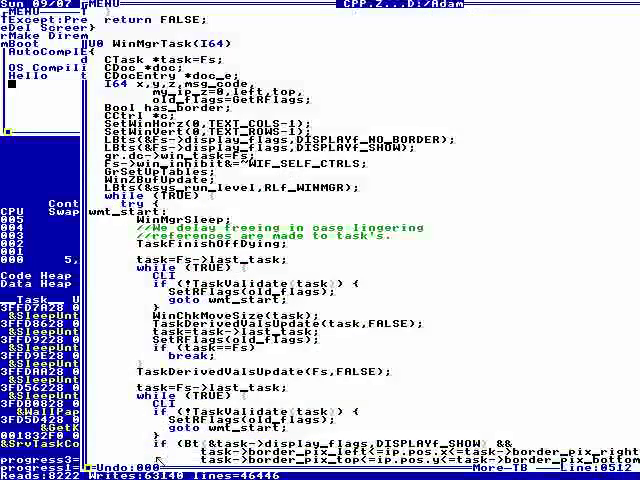
# Scroll through the WinMgrTask window manager loop code
pyautogui.press('Down')
pyautogui.press('Down')
pyautogui.press('Down')
pyautogui.press('Down')
pyautogui.press('Down')
pyautogui.press('Down')
pyautogui.press('Down')
pyautogui.press('Down')
pyautogui.press('Down')
pyautogui.press('Down')
pyautogui.press('Down')
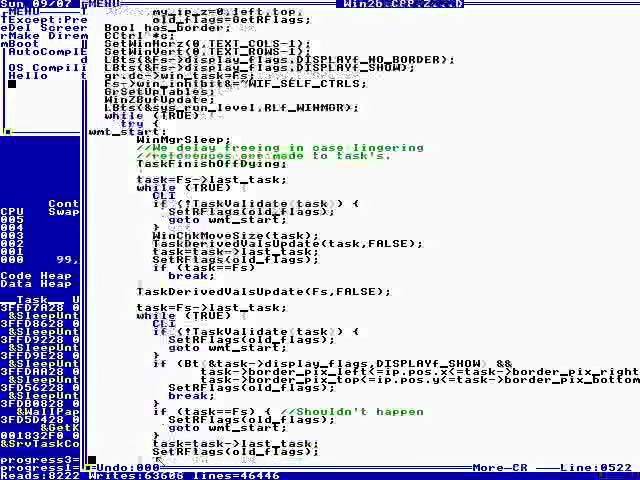
pyautogui.press('Down')
pyautogui.press('Down')
pyautogui.press('Up')
pyautogui.press('Up')
pyautogui.press('Up')
pyautogui.press('Up')
pyautogui.press('Up')
pyautogui.press('Up')
pyautogui.press('Down')
pyautogui.press('Down')
pyautogui.press('Down')
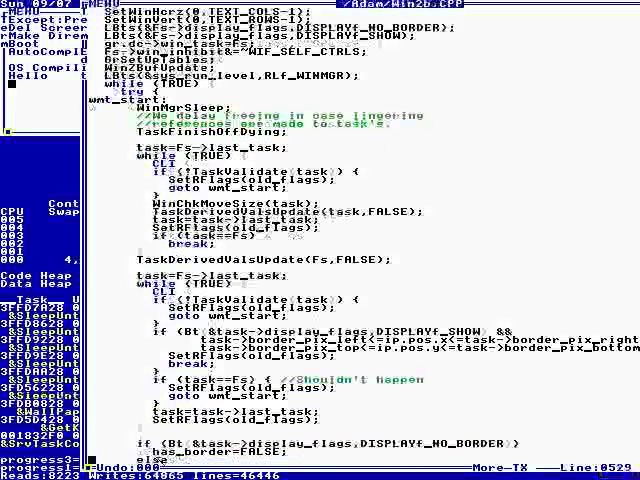
pyautogui.press('Down')
pyautogui.press('Down')
pyautogui.press('Down')
pyautogui.press('Down')
pyautogui.press('Down')
pyautogui.press('Down')
pyautogui.press('Down')
pyautogui.press('Down')
pyautogui.press('Down')
pyautogui.press('Down')
pyautogui.press('Down')
pyautogui.press('Down')
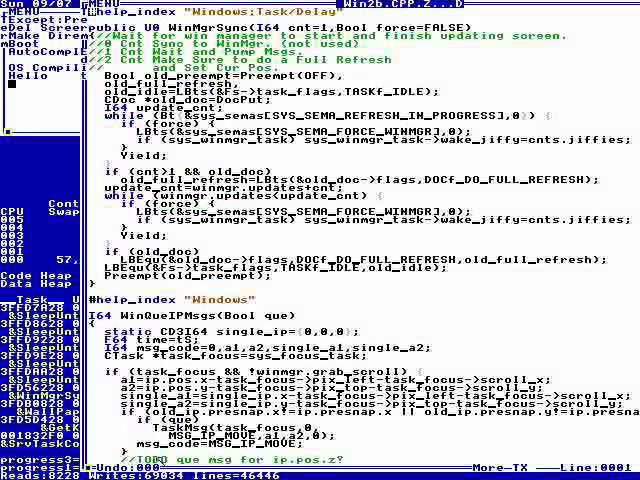
pyautogui.press('pagedown')
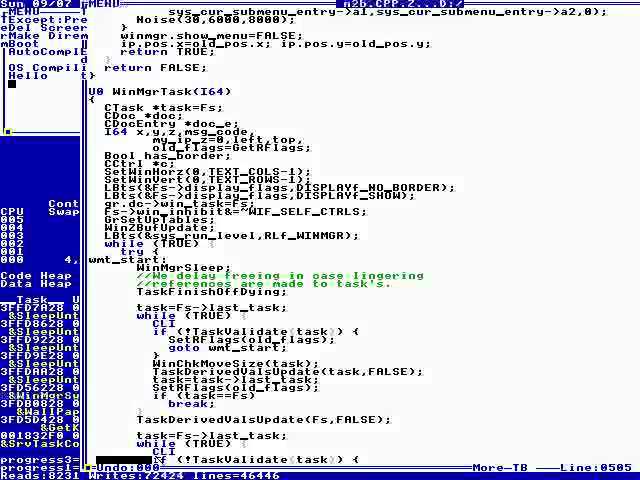
# Page down to WinMgrSync in Win2b.CPP, then close it and open Win2a.CPP
pyautogui.press('Escape')
pyautogui.press('Return')
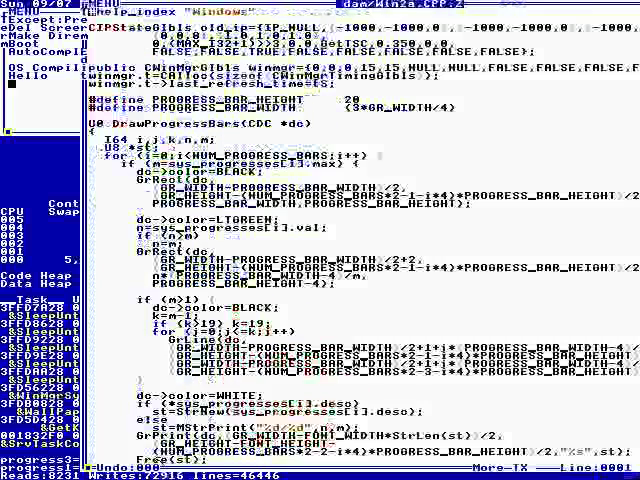
# Jump to the end of Win2a.CPP, then page through Win2b.CPP to WinCalcRefreshTimeOut
pyautogui.hotkey('ctrl', 'End')
pyautogui.press('pageup')
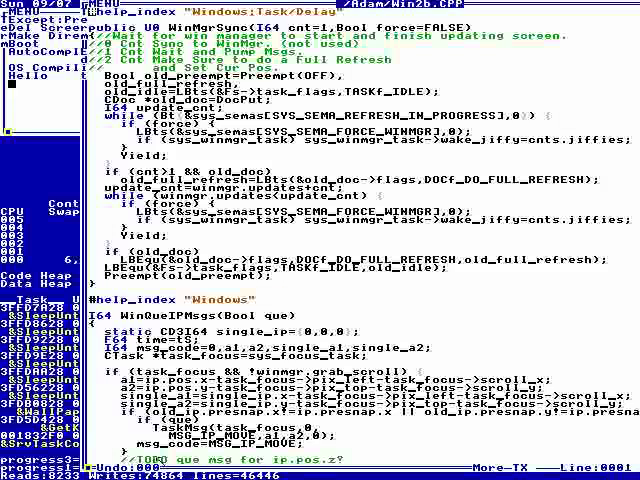
pyautogui.press('pagedown')
# Scroll Win2b.CPP down through WinMgrSleep and place the cursor on the KbdMouseHandler lines
pyautogui.press('pagedown')
pyautogui.press('pagedown')
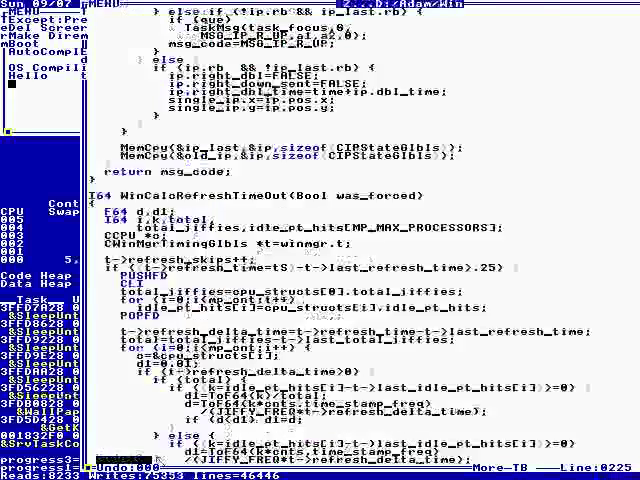
pyautogui.press('pagedown')
pyautogui.press('Down')
pyautogui.press('Down')
pyautogui.press('Down')
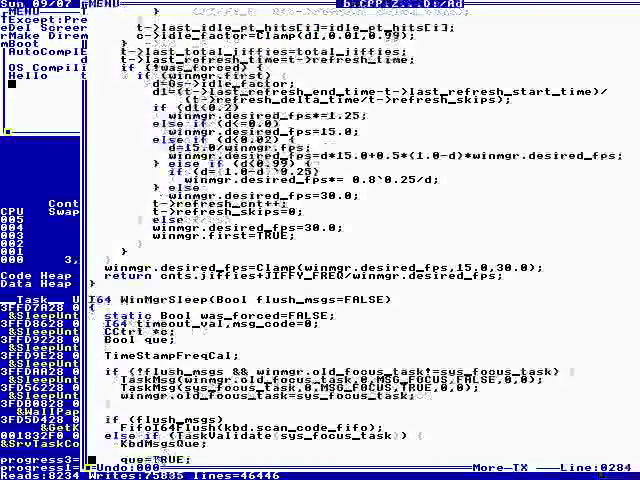
pyautogui.press('Down')
pyautogui.press('Down')
pyautogui.press('Down')
pyautogui.press('Down')
pyautogui.press('Down')
pyautogui.press('Down')
pyautogui.press('Down')
pyautogui.press('Down')
pyautogui.press('Down')
pyautogui.press('Down')
pyautogui.press('Down')
pyautogui.press('Down')
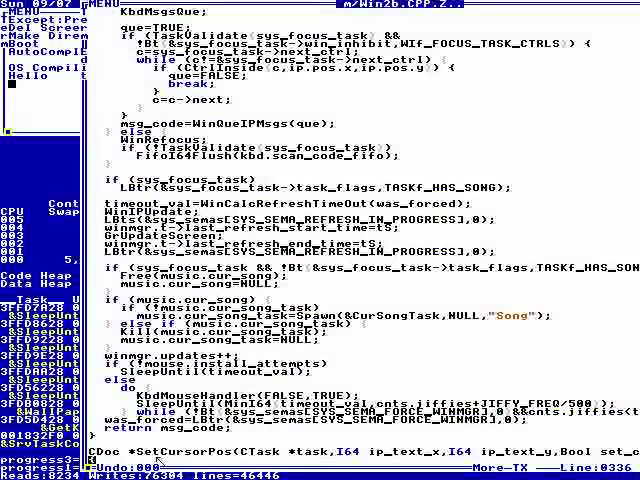
pyautogui.press('Down')
pyautogui.press('Up')
pyautogui.press('Up')
pyautogui.press('Up')
pyautogui.press('Up')
pyautogui.press('Up')
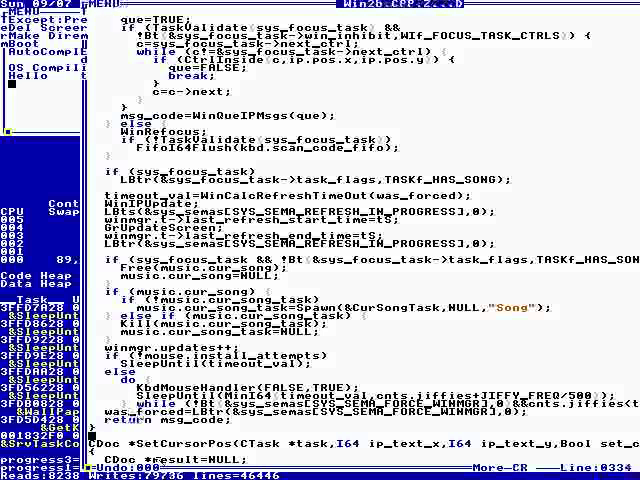
pyautogui.press('Up')
pyautogui.press('Up')
pyautogui.press('Up')
pyautogui.press('Up')
pyautogui.press('Up')
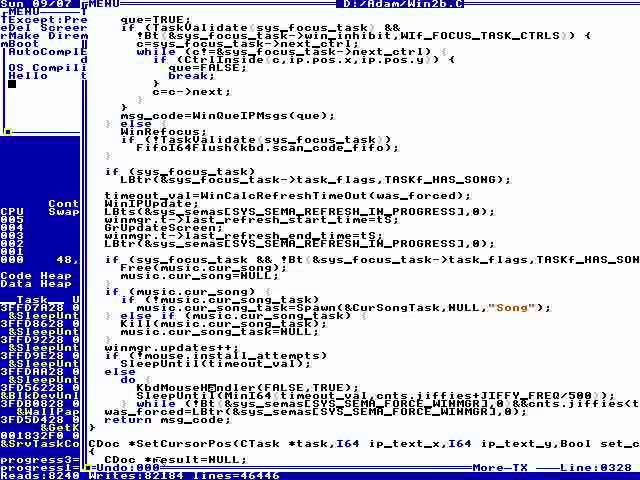
# View the KbdMouseHandler definition's poll_mouse code, then return to Win2b.CPP
pyautogui.hotkey('shift', 'F1')
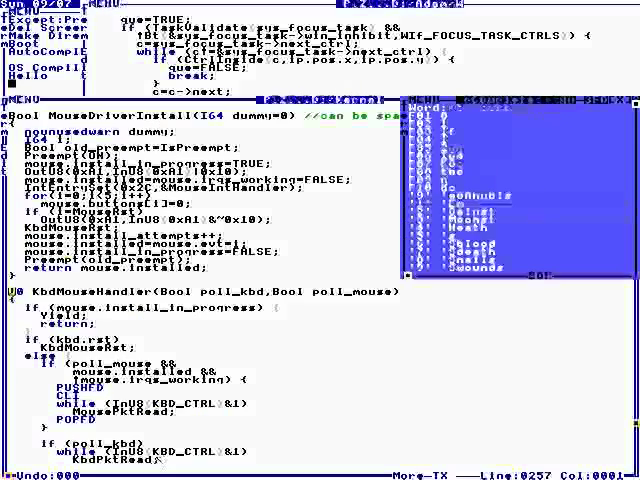
pyautogui.press('Down')
pyautogui.press('Down')
pyautogui.press('Down')
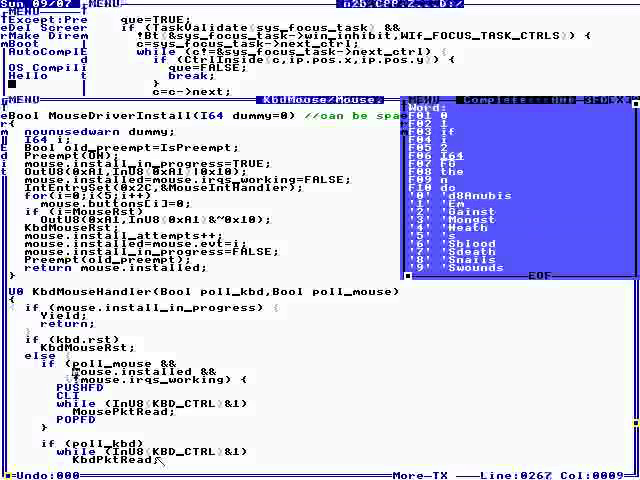
pyautogui.press('Right')
pyautogui.press('Right')
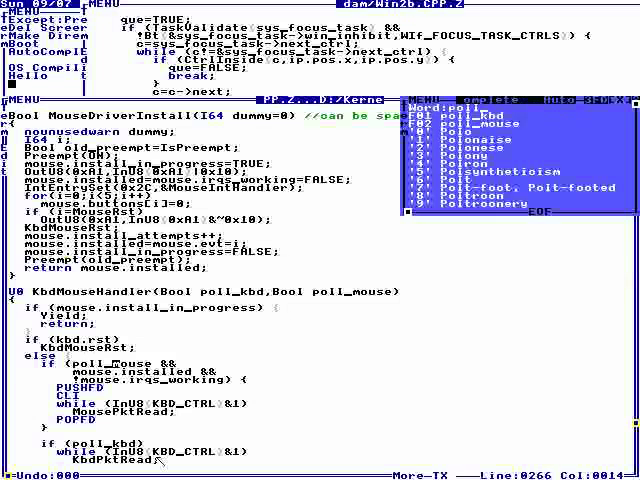
pyautogui.press('Escape')
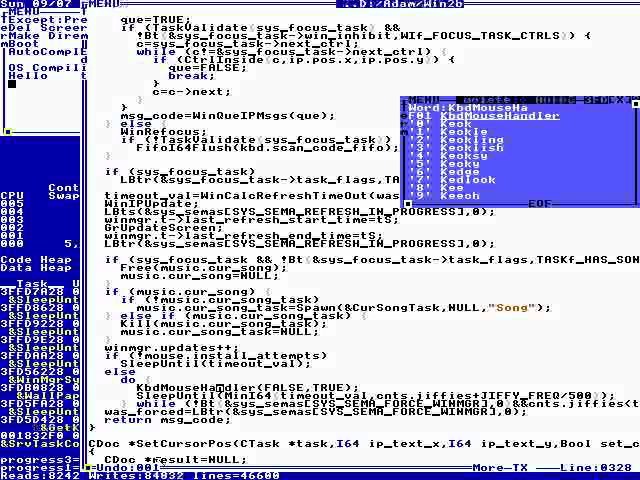
# Examine the SleepUntil call and its JIFFY_FREQ term in the WinMgr loop
pyautogui.press('Down')
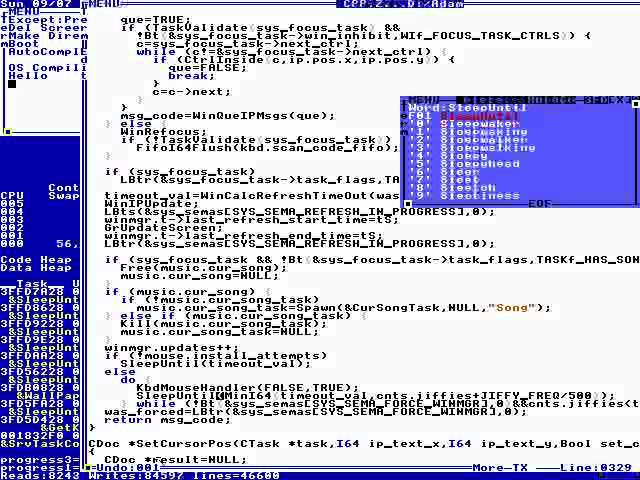
pyautogui.press('Up')
pyautogui.press('Up')
pyautogui.press('Up')
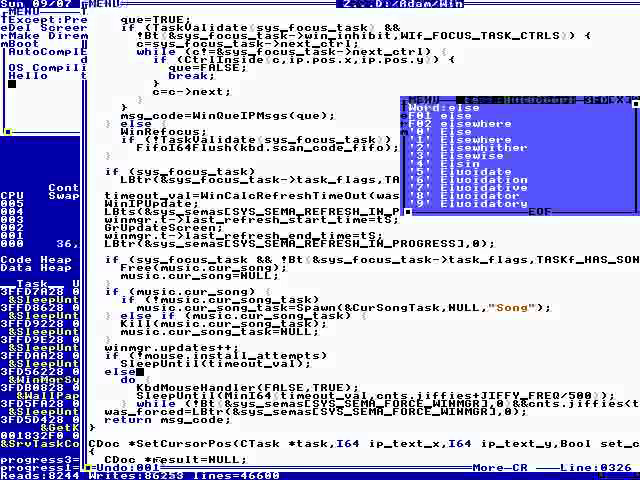
pyautogui.press('Down')
pyautogui.press('Down')
pyautogui.press('Down')
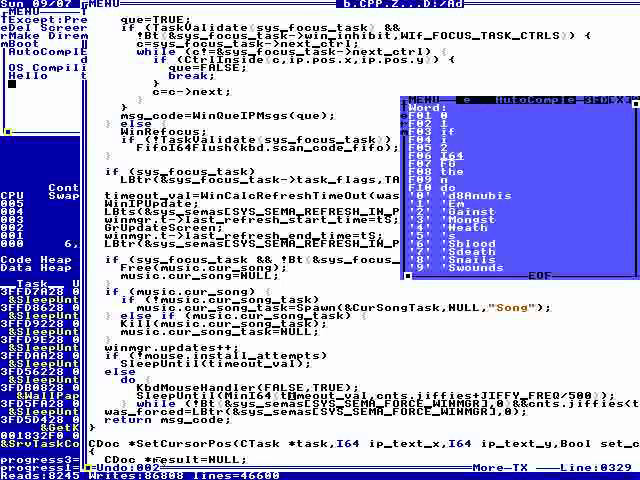
pyautogui.hotkey('ctrl', 'Right')
pyautogui.hotkey('ctrl', 'Right')
pyautogui.press('Right')
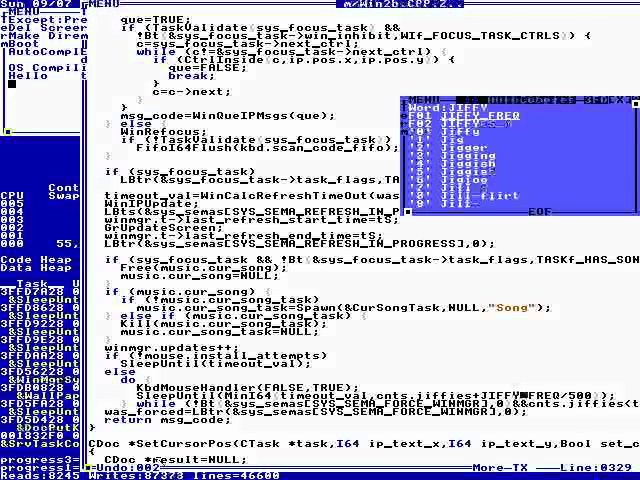
pyautogui.hotkey('ctrl', 'Left')
pyautogui.hotkey('ctrl', 'Left')
pyautogui.hotkey('ctrl', 'Left')
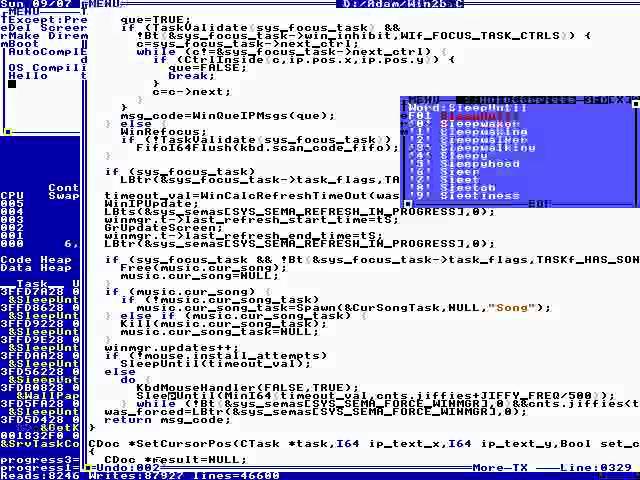
# Inspect the else branch and the GrUpdateScreen call name
pyautogui.press('Up')
pyautogui.press('Up')
pyautogui.press('Up')
pyautogui.press('Up')
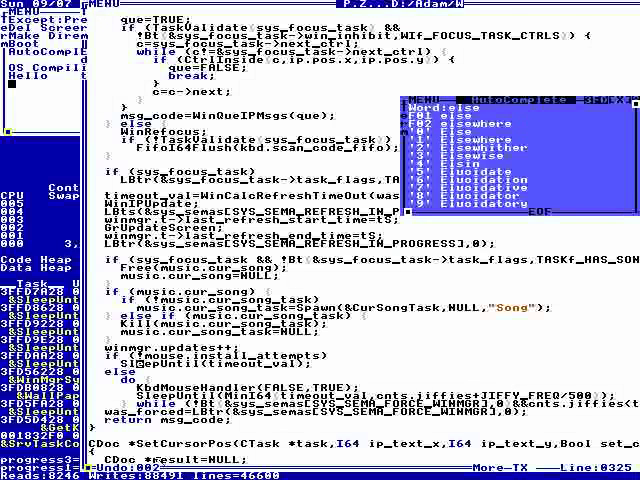
pyautogui.press('Up')
pyautogui.press('Up')
pyautogui.press('Up')
pyautogui.press('Up')
pyautogui.press('Down')
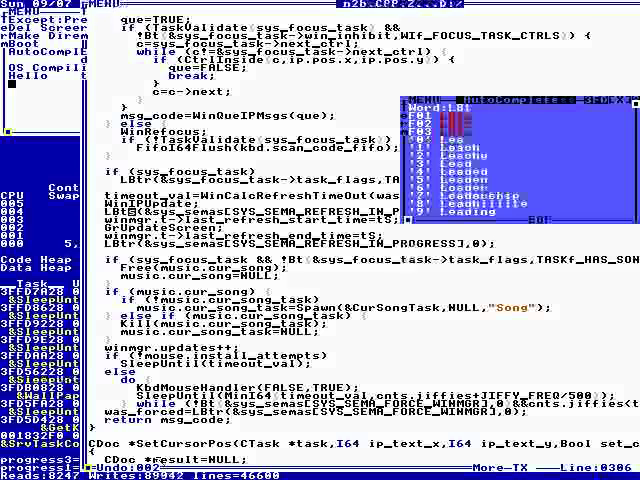
pyautogui.press('Down')
pyautogui.press('Down')
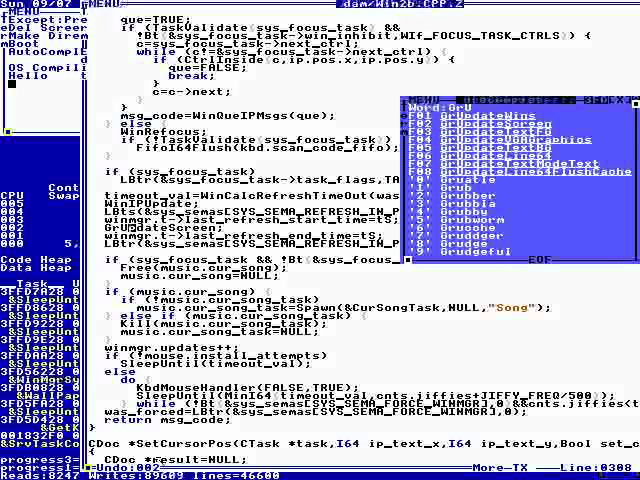
pyautogui.press('Right')
pyautogui.press('Right')
pyautogui.press('Right')
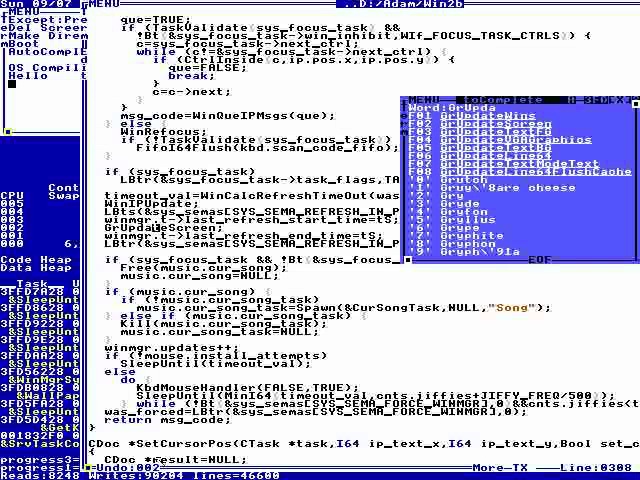
pyautogui.press('Left')
pyautogui.press('Left')
pyautogui.press('Left')
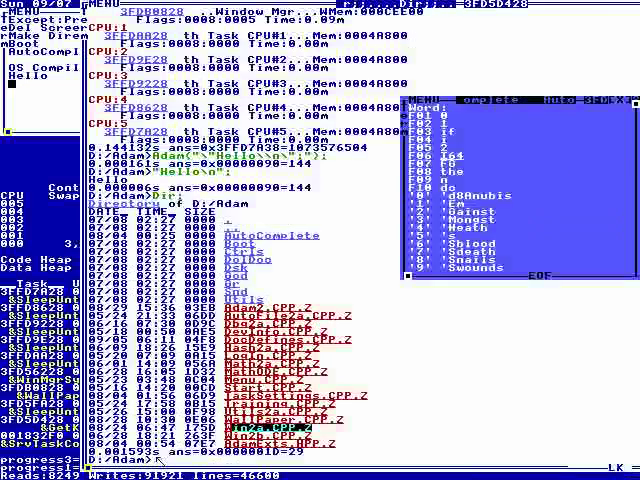
pyautogui.write('Cd("Gr");Dir;')
# List the Gr folder and open GrScreen.CPP.Z at its end, showing GrUpdateScreen
pyautogui.press('Return')
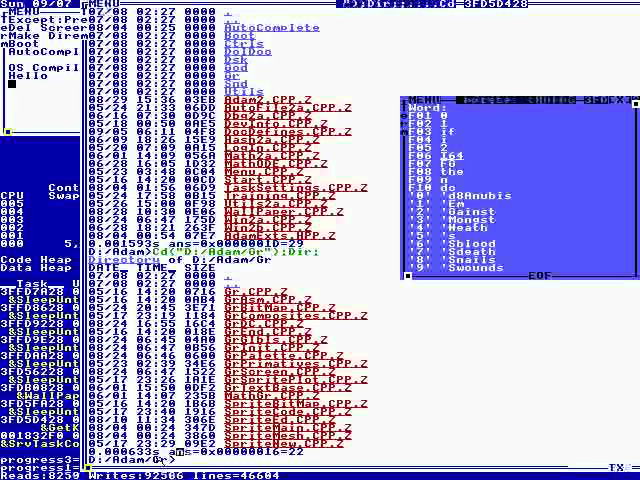
pyautogui.write('152')
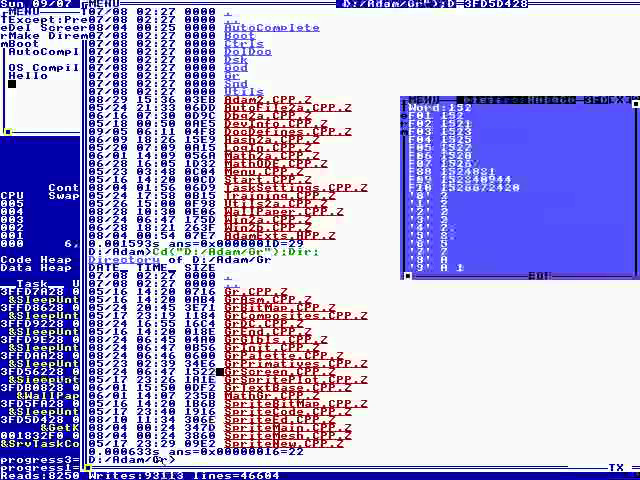
pyautogui.doubleClick(250, 372)
pyautogui.hotkey('ctrl', 'End')
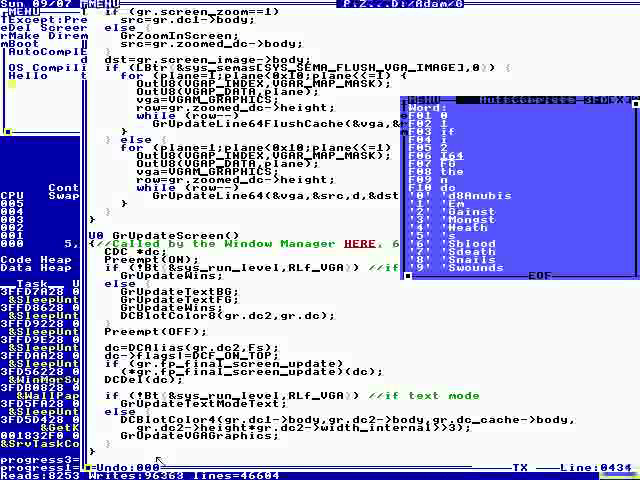
# Move through GrUpdateScreen to the GrUpdateWins call and open its definition
pyautogui.press('Up')
pyautogui.press('Down')
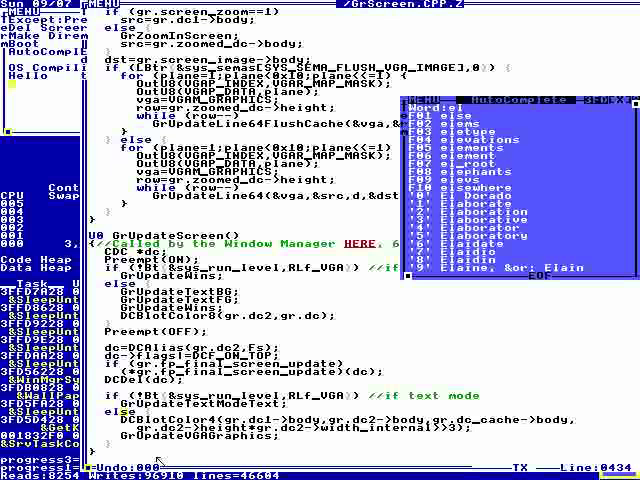
pyautogui.press('Up')
pyautogui.press('Up')
pyautogui.press('Up')
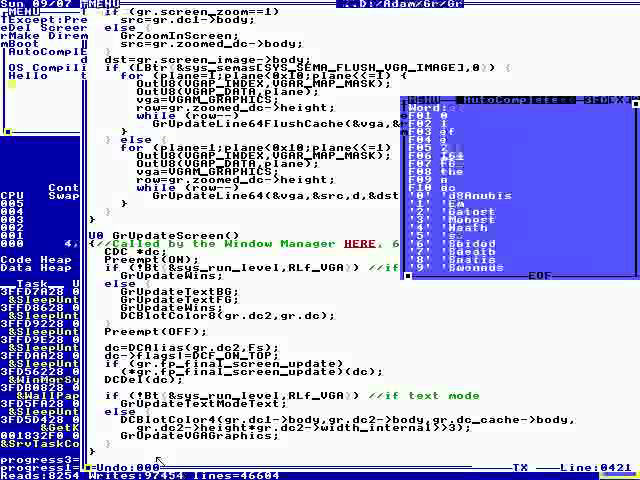
pyautogui.press('Up')
pyautogui.press('Up')
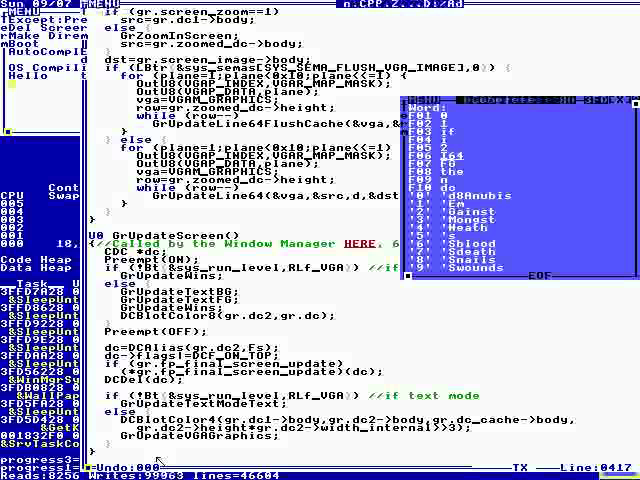
pyautogui.press('Down')
pyautogui.press('Down')
pyautogui.press('Down')
pyautogui.press('Up')
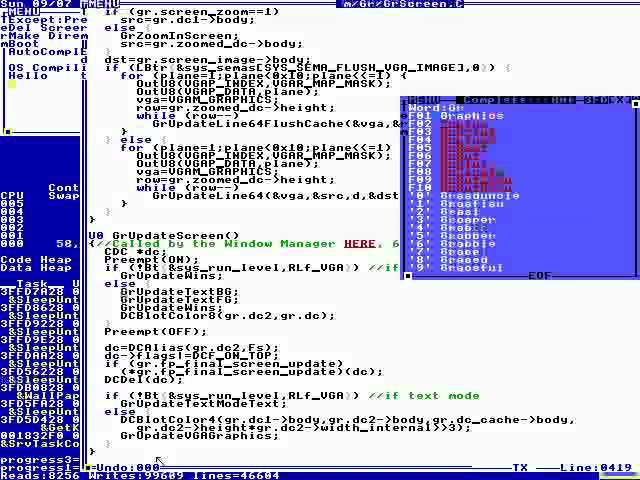
pyautogui.write('TextModeText')
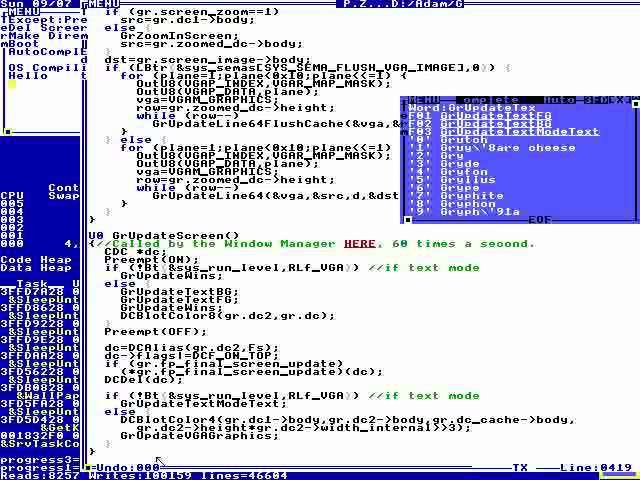
pyautogui.write('F')
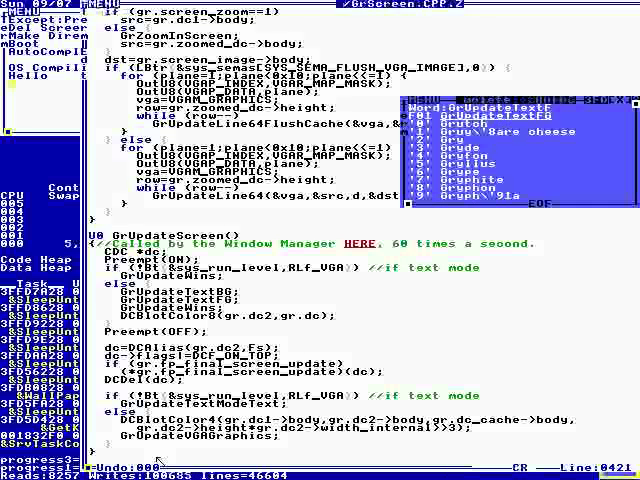
pyautogui.press('Down')
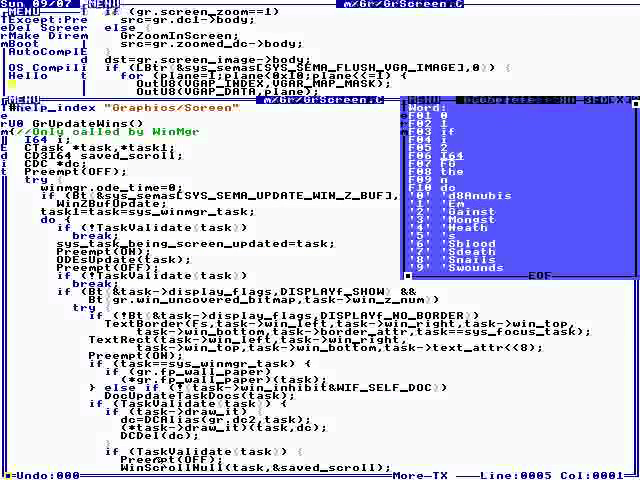
# Examine the TaskValidate check, task1 assignment and sys_task_being_screen_updated line
pyautogui.press('Down')
pyautogui.press('Down')
pyautogui.press('Down')
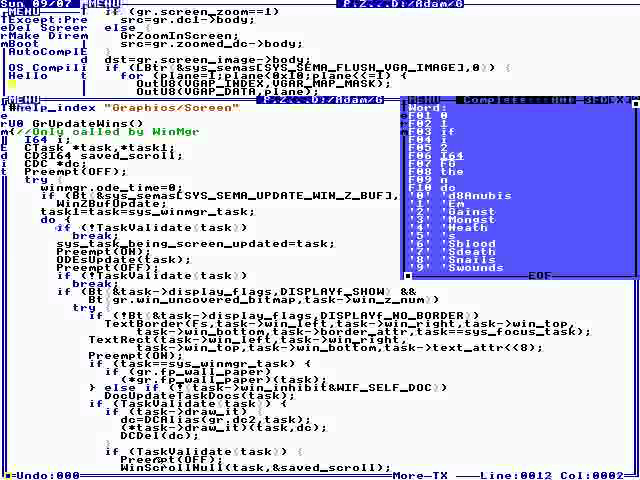
pyautogui.press('Down')
pyautogui.press('Down')
pyautogui.press('Right')
pyautogui.press('Right')
pyautogui.press('Right')
pyautogui.press('Right')
pyautogui.press('Right')
pyautogui.press('Right')
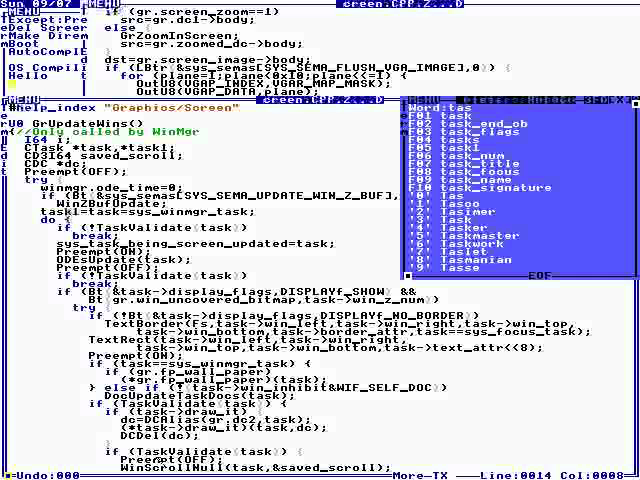
pyautogui.press('Down')
pyautogui.press('Down')
pyautogui.press('Down')
pyautogui.press('Down')
pyautogui.press('Up')
pyautogui.press('Right')
pyautogui.press('Right')
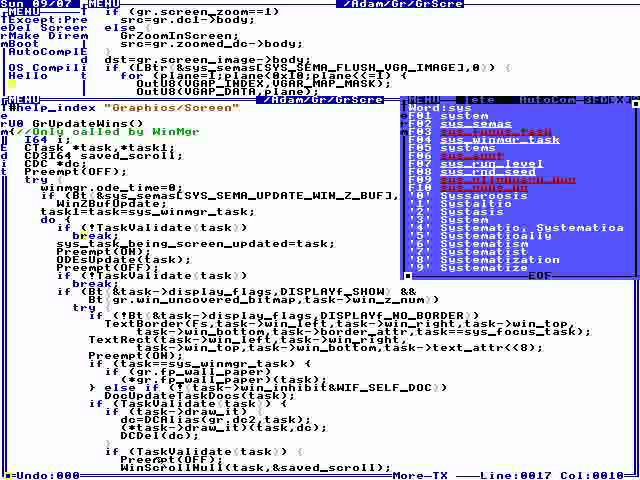
pyautogui.press('Up')
pyautogui.press('Right')
pyautogui.press('Right')
pyautogui.press('Right')
pyautogui.press('Right')
pyautogui.press('Right')
pyautogui.press('Right')
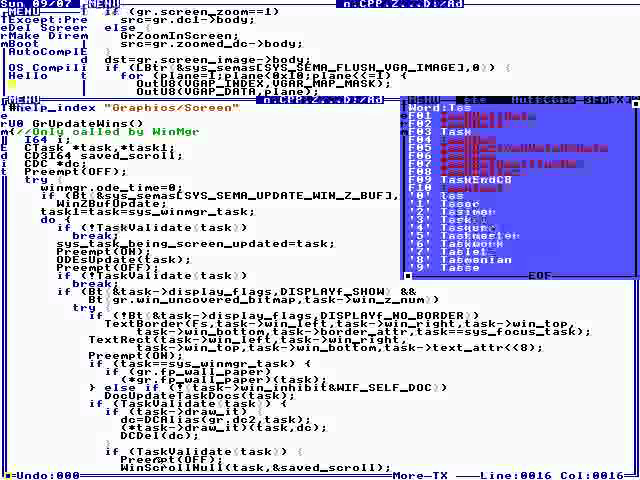
pyautogui.press('Right')
pyautogui.press('Right')
pyautogui.press('Right')
pyautogui.press('Right')
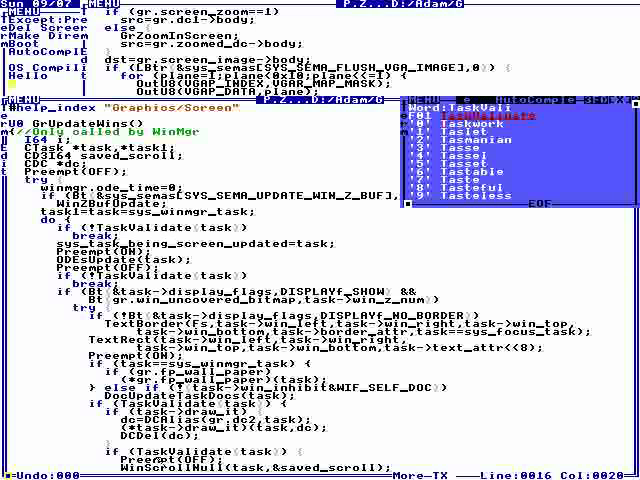
# Read down the loop past ODEsUpdate and the display flags check to GrFixZoomScale
pyautogui.press('Down')
pyautogui.press('Up')
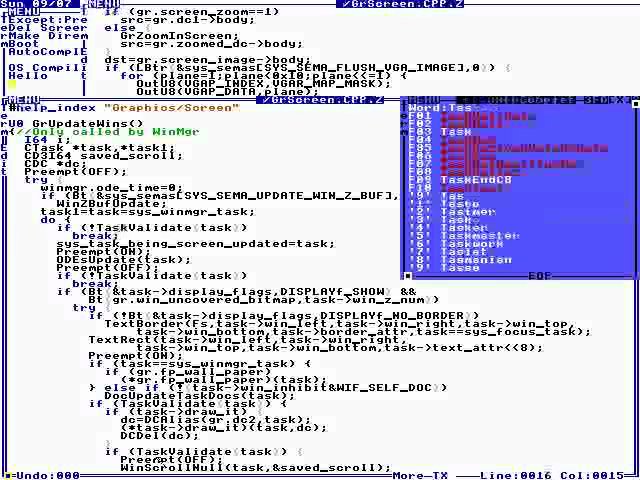
pyautogui.press('Down')
pyautogui.press('Down')
pyautogui.press('Down')
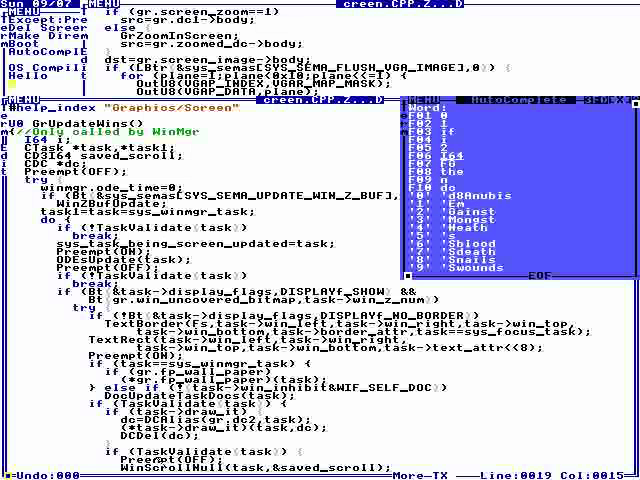
pyautogui.press('Down')
pyautogui.press('Down')
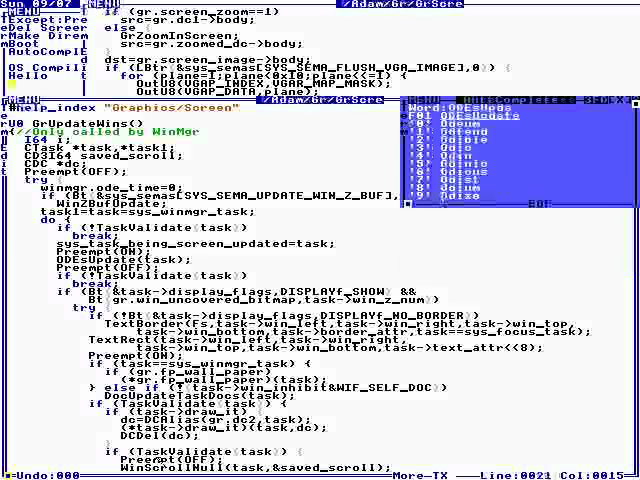
pyautogui.press('Down')
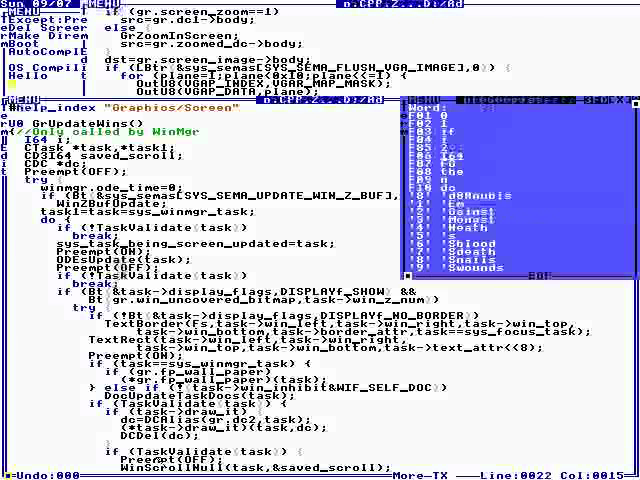
pyautogui.press('Down')
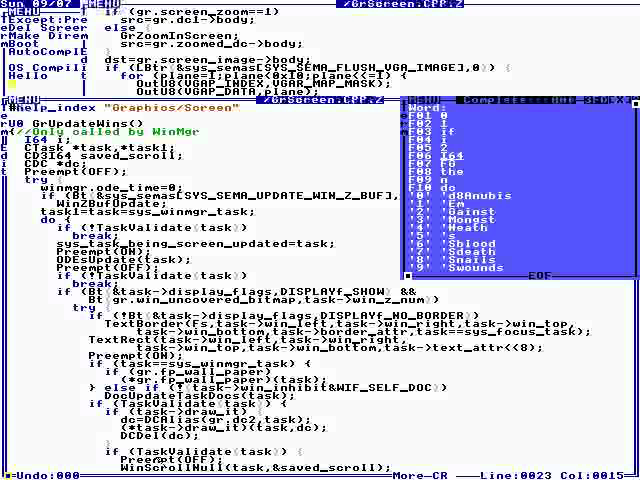
pyautogui.press('Down')
pyautogui.press('Down')
pyautogui.press('Down')
pyautogui.press('Down')
pyautogui.press('Down')
pyautogui.press('Down')
pyautogui.press('Down')
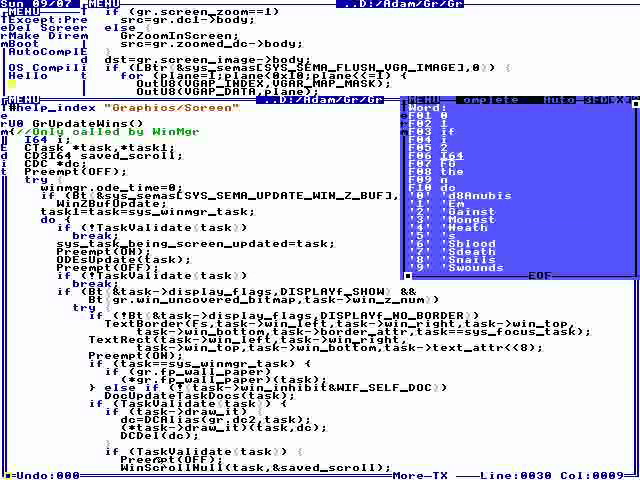
pyautogui.press('Down')
pyautogui.press('Down')
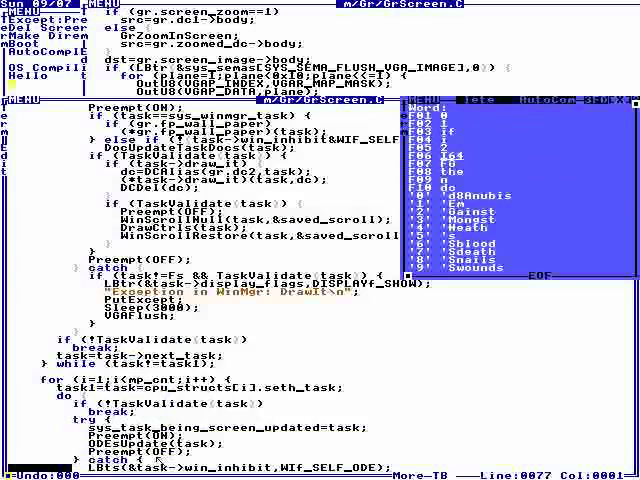
pyautogui.press('Down')
pyautogui.press('Down')
pyautogui.press('Down')
pyautogui.press('Down')
pyautogui.press('Down')
pyautogui.press('Down')
pyautogui.press('Down')
pyautogui.press('Down')
pyautogui.press('Down')
pyautogui.press('Up')
pyautogui.press('Up')
pyautogui.press('Up')
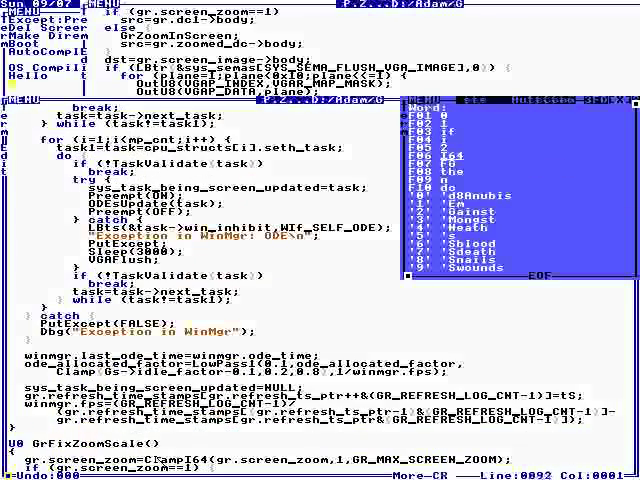
# Close the window manager and GrScreen sources and bring up the Help Index
pyautogui.press('Escape')
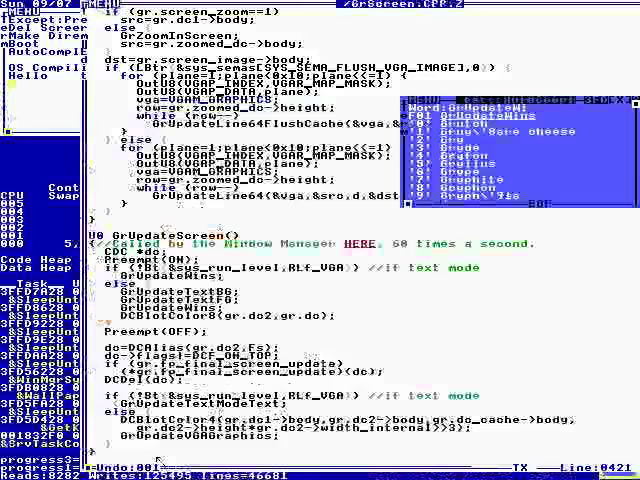
pyautogui.press('Escape')
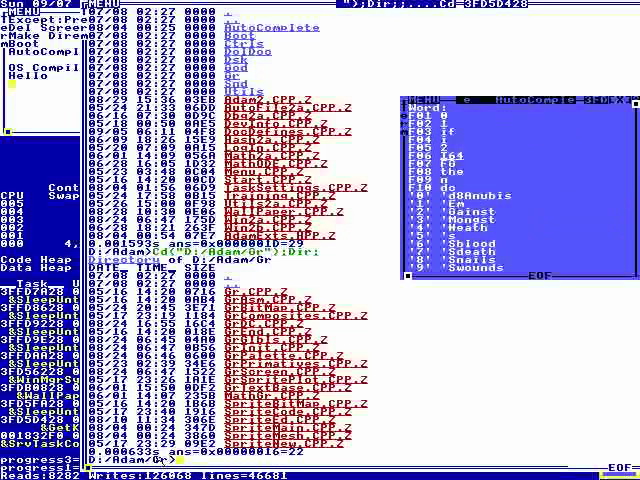
pyautogui.press('F1')
# Open the Graphics Overview entry and click into its layers diagram
pyautogui.press('Down')
pyautogui.press('Down')
pyautogui.press('Down')
pyautogui.press('Down')
pyautogui.press('Down')
pyautogui.press('Down')
pyautogui.press('Down')
pyautogui.press('Down')
pyautogui.press('Down')
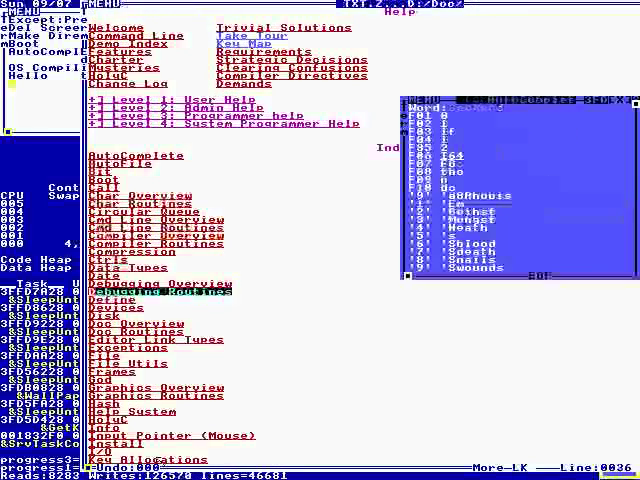
pyautogui.press('Down')
pyautogui.press('Down')
pyautogui.press('Down')
pyautogui.press('Down')
pyautogui.press('Down')
pyautogui.press('Down')
pyautogui.press('Down')
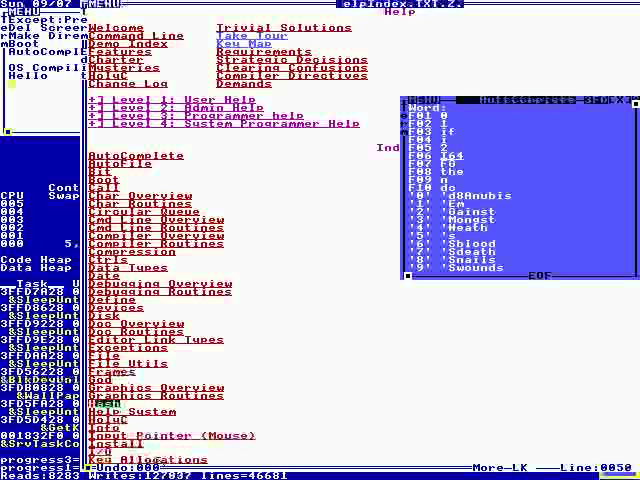
pyautogui.press('Down')
pyautogui.press('Down')
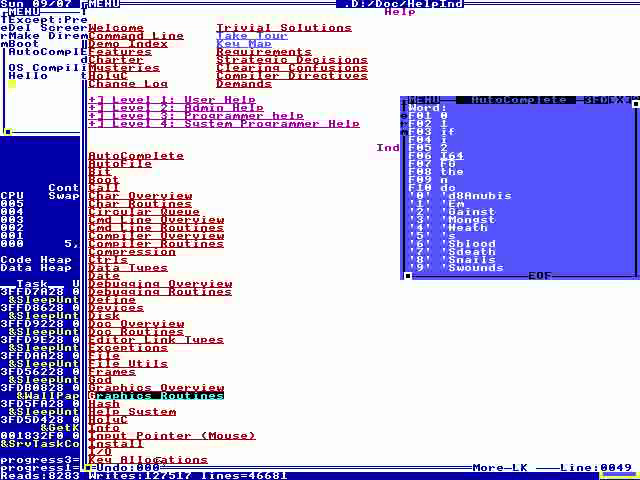
pyautogui.press('Up')
pyautogui.press('space')
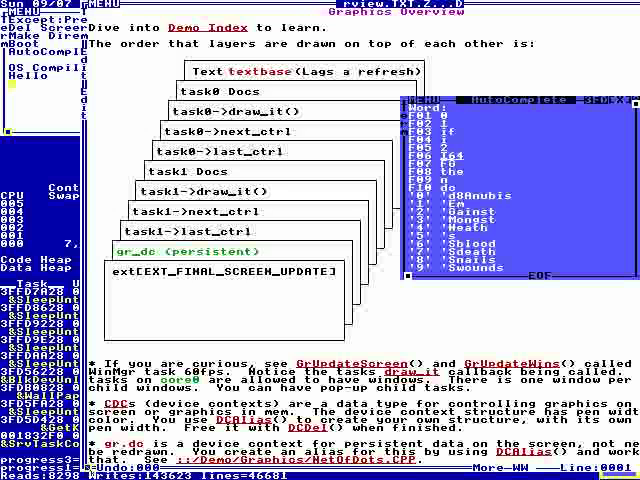
pyautogui.click(90, 139)
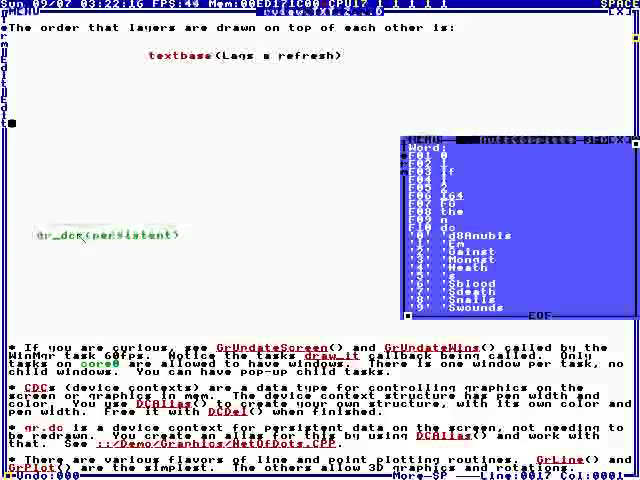
# Close Graphics Overview and run GrCircle(,100,100,100) at the prompt
pyautogui.press('Escape')
pyautogui.press('Escape')
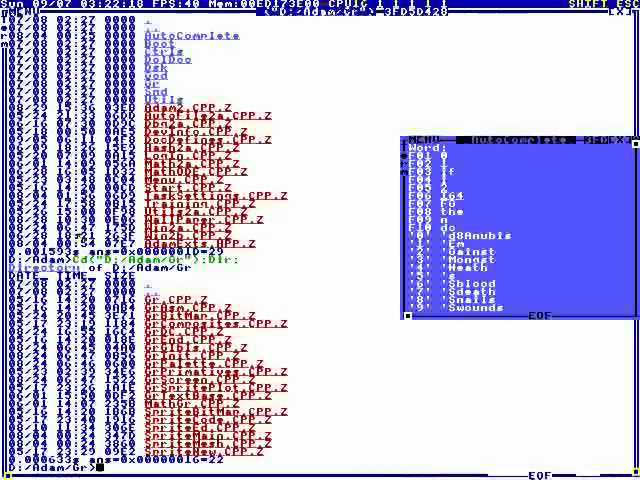
pyautogui.write('Ga')
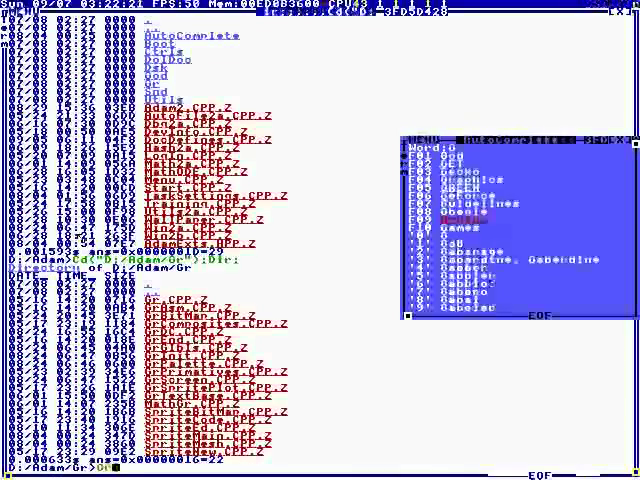
pyautogui.write('Circle(')
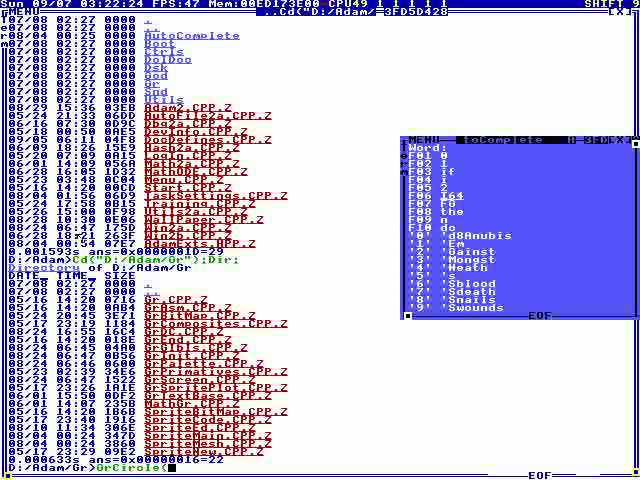
pyautogui.write(',100,')
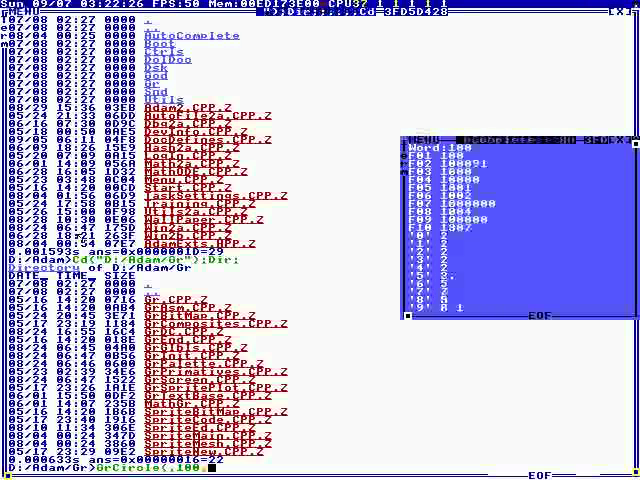
pyautogui.write('100,100')
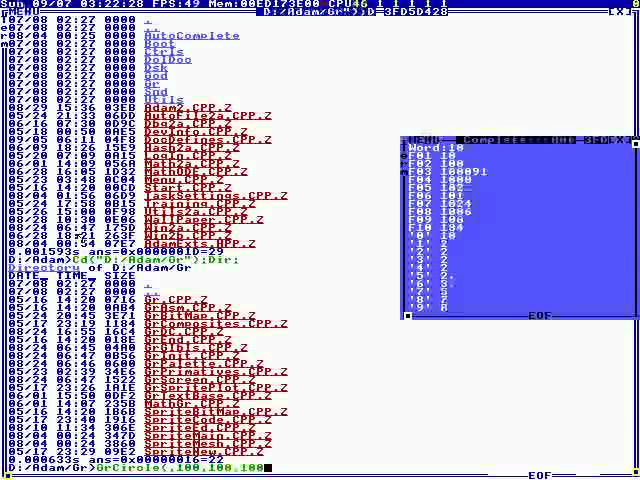
pyautogui.write(');')
pyautogui.press('Return')
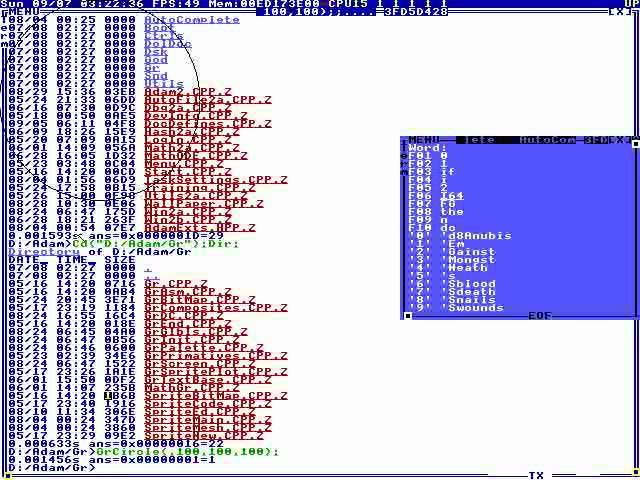
pyautogui.write('IB6')
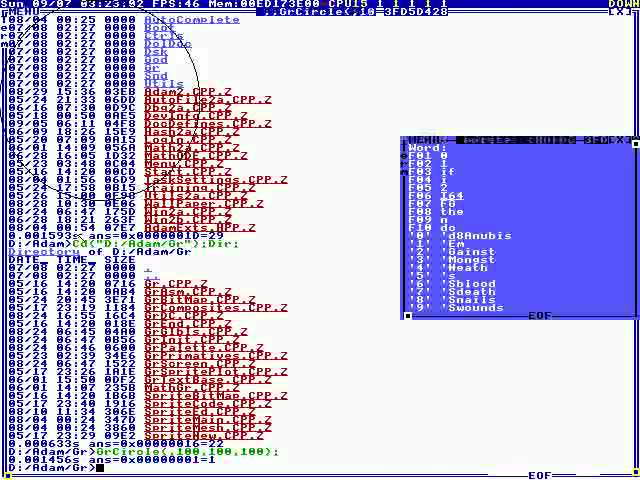
pyautogui.press('F1')
pyautogui.press('Down')
pyautogui.press('Down')
pyautogui.press('Down')
pyautogui.press('Down')
pyautogui.press('Down')
pyautogui.press('Down')
pyautogui.press('Down')
pyautogui.press('Down')
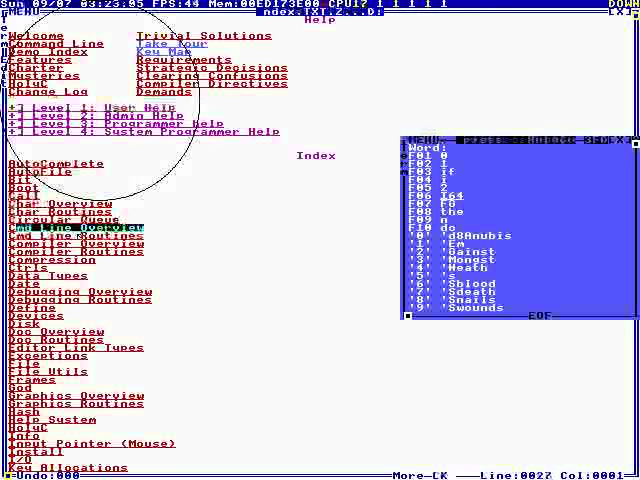
pyautogui.press('Down')
pyautogui.press('Down')
pyautogui.press('Down')
pyautogui.press('Down')
pyautogui.press('Down')
pyautogui.press('Down')
pyautogui.press('Down')
pyautogui.press('Down')
pyautogui.press('Down')
pyautogui.press('Down')
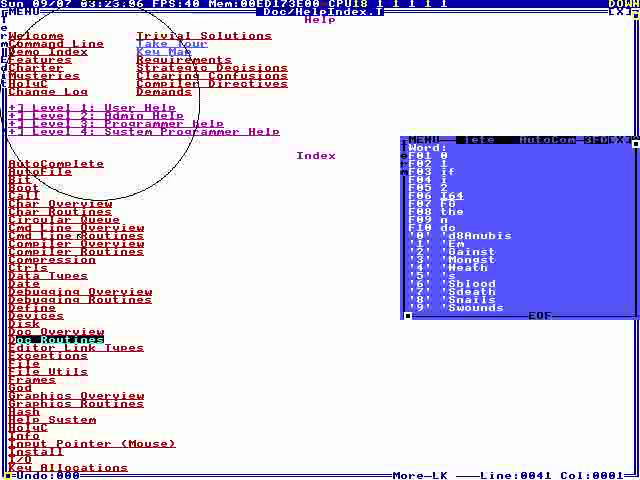
pyautogui.press('Down')
pyautogui.press('Down')
pyautogui.press('Down')
pyautogui.press('Up')
pyautogui.press('Up')
pyautogui.press('Up')
pyautogui.press('space')
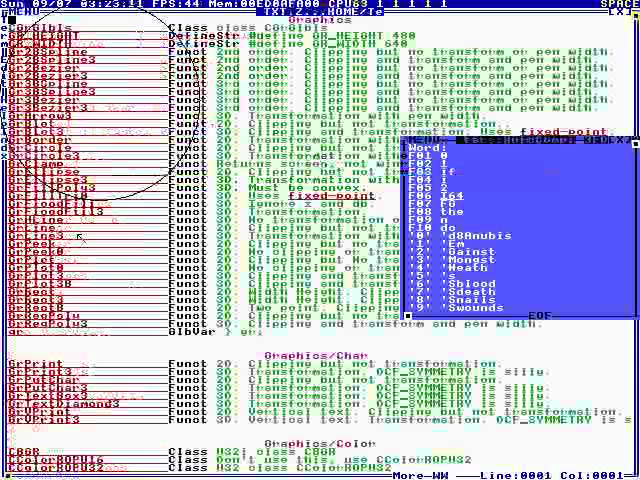
pyautogui.press('Down')
pyautogui.press('Down')
pyautogui.press('Down')
pyautogui.press('Down')
pyautogui.press('Down')
pyautogui.press('Down')
pyautogui.press('Down')
pyautogui.press('Down')
pyautogui.press('Down')
pyautogui.press('Down')
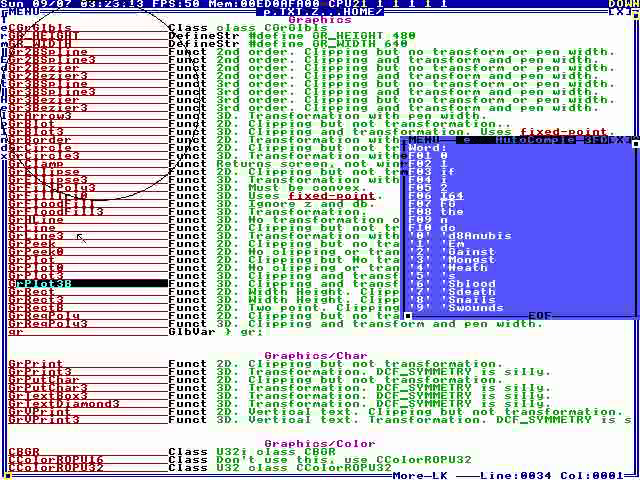
pyautogui.press('Down')
pyautogui.press('Down')
pyautogui.press('Down')
pyautogui.press('Down')
pyautogui.press('Down')
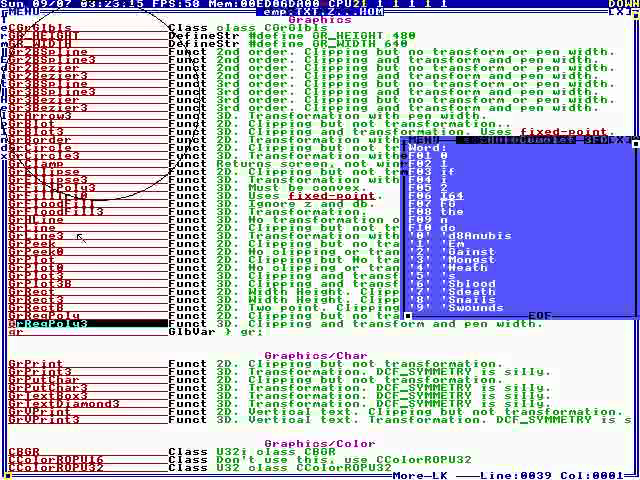
pyautogui.press('Up')
pyautogui.press('Up')
pyautogui.press('Up')
pyautogui.press('Up')
pyautogui.press('Up')
pyautogui.press('Up')
pyautogui.press('Up')
pyautogui.press('Up')
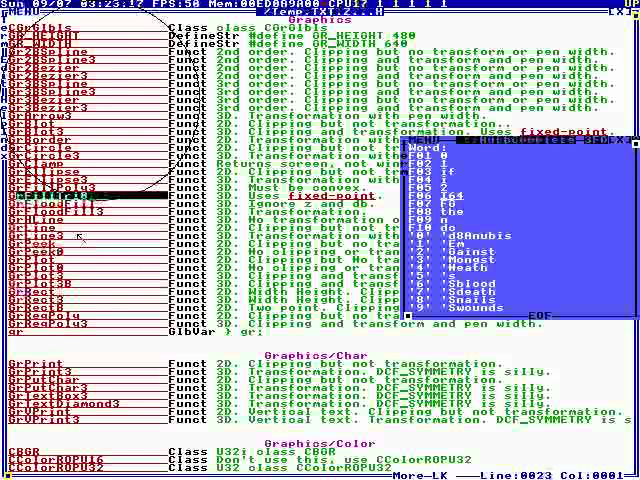
pyautogui.press('Up')
pyautogui.press('Down')
pyautogui.press('Down')
pyautogui.press('Down')
pyautogui.press('Down')
pyautogui.press('Down')
pyautogui.press('Down')
pyautogui.press('Down')
pyautogui.press('Down')
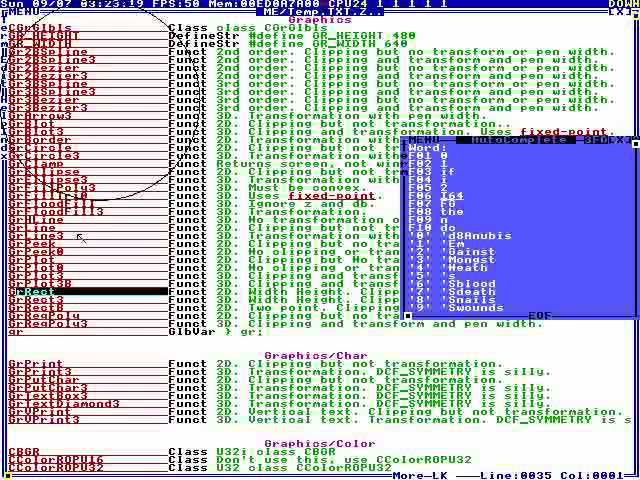
pyautogui.press('Down')
pyautogui.hotkey('shift', 'Escape')
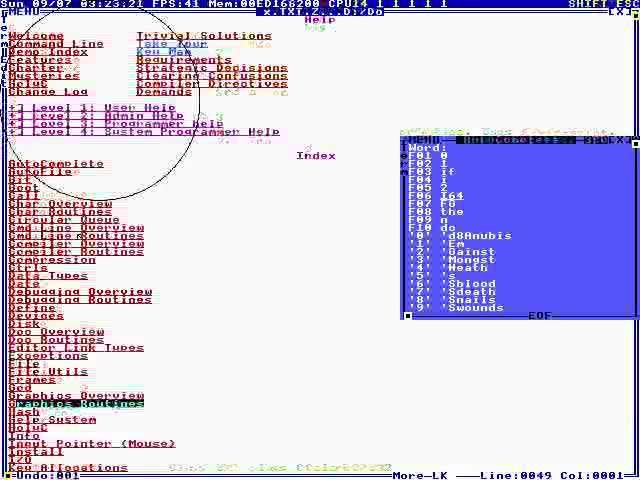
pyautogui.hotkey('shift', 'Escape')
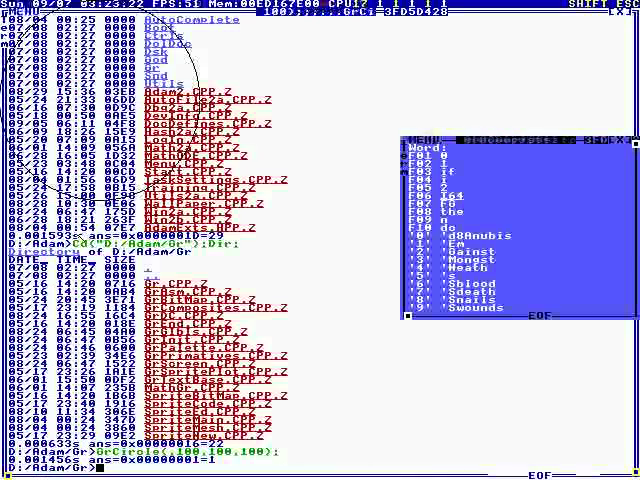
# List the D:/Adam directory from the personal menu
pyautogui.hotkey('ctrl', 'm')
pyautogui.press('Down')
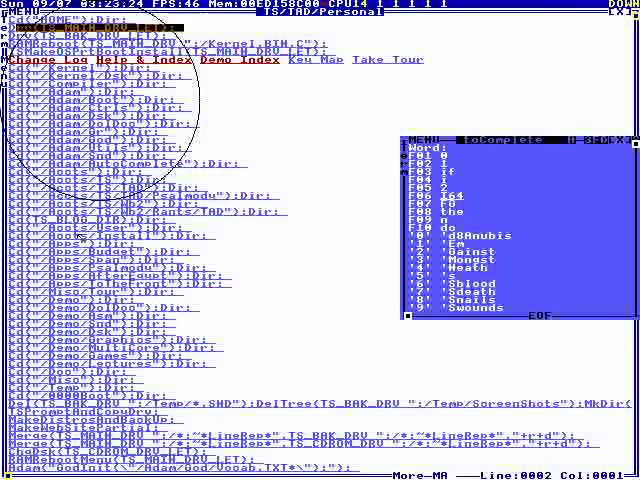
pyautogui.press('Down')
pyautogui.press('space')
pyautogui.press('Return')
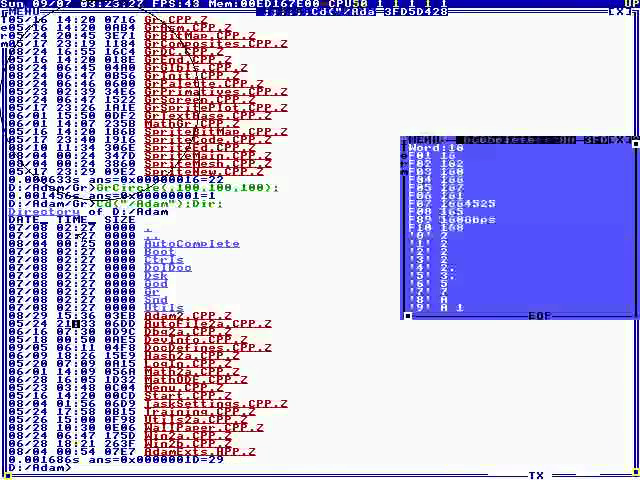
# List the Utils directory and move down to LinkChk.CPP.Z
pyautogui.click(165, 307)
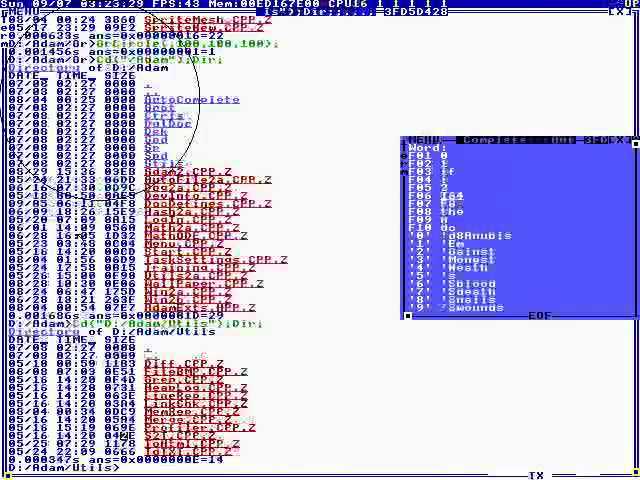
pyautogui.press('Down')
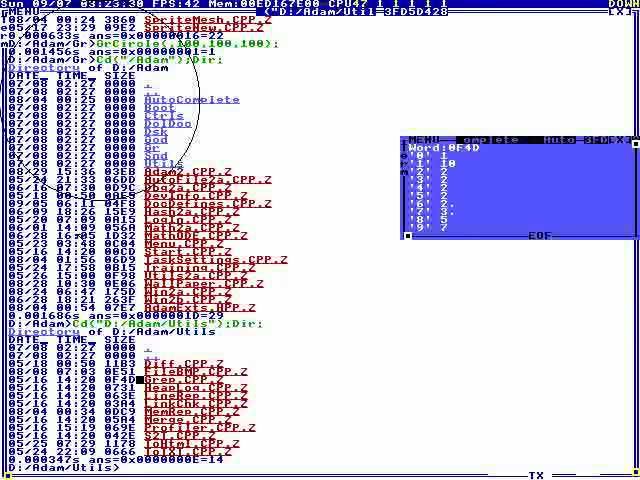
pyautogui.press('Up')
pyautogui.press('Up')
pyautogui.press('Down')
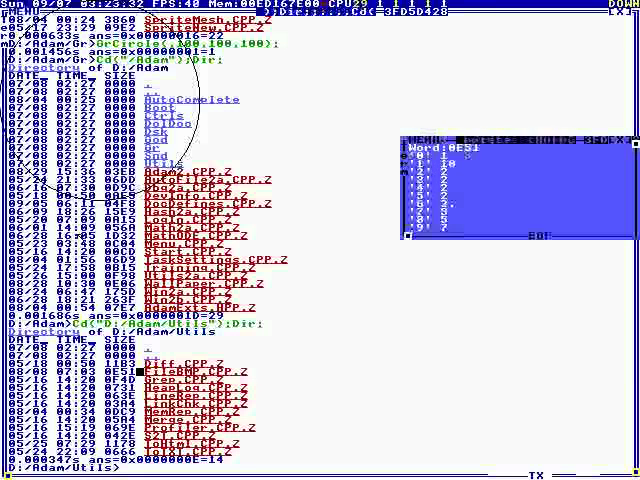
pyautogui.press('Down')
pyautogui.press('Down')
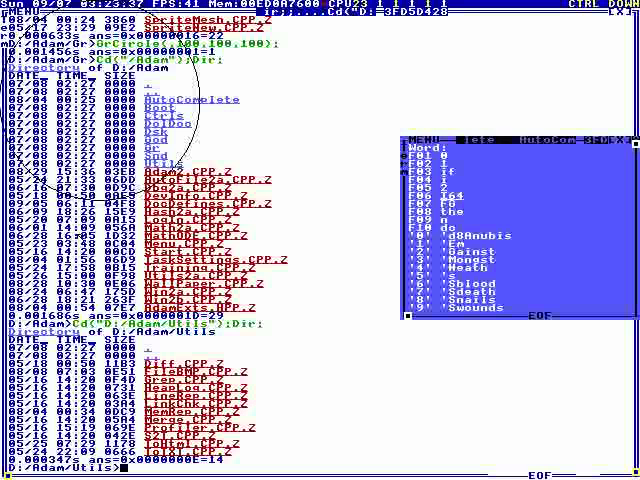
pyautogui.write('MemRep;')
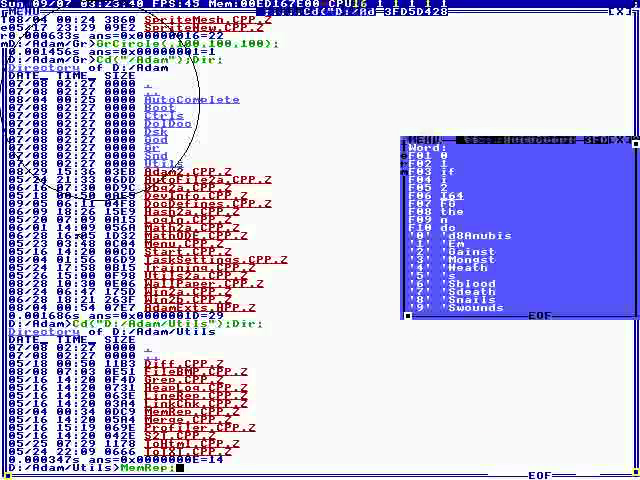
# Run MemRep, then scroll back to the Utils listing and reach S2T.CPP.Z
pyautogui.press('Return')
pyautogui.press('pageup')
pyautogui.press('pageup')
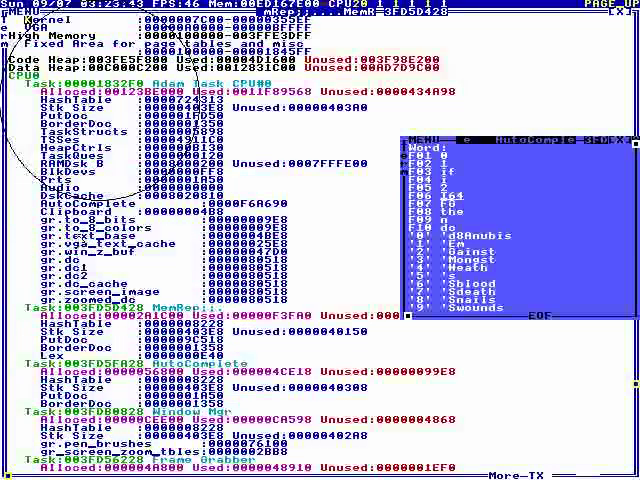
pyautogui.press('pageup')
pyautogui.press('pagedown')
pyautogui.write('Lo')
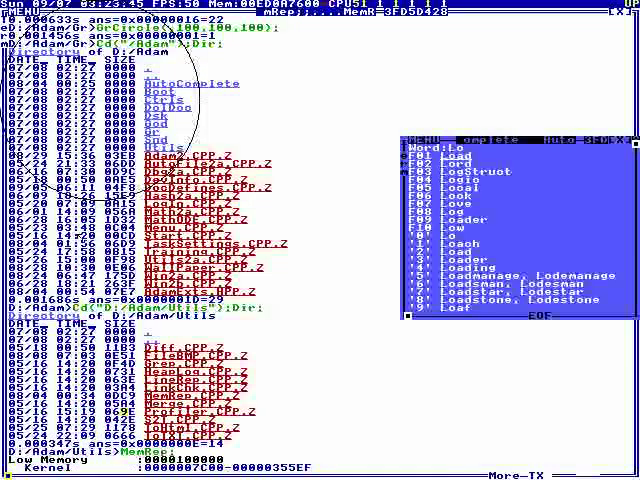
pyautogui.write('SA')
pyautogui.press('Right')
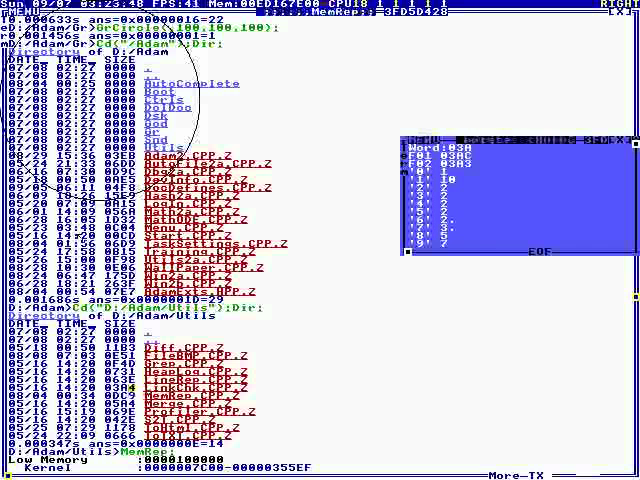
pyautogui.press('Down')
pyautogui.press('Down')
pyautogui.press('Down')
pyautogui.press('Right')
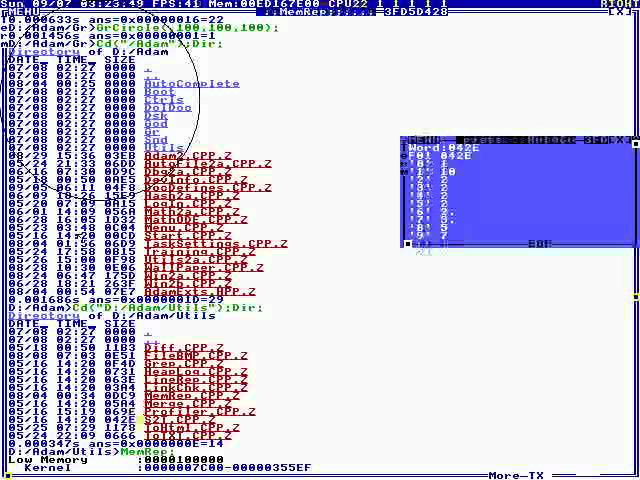
pyautogui.press('Down')
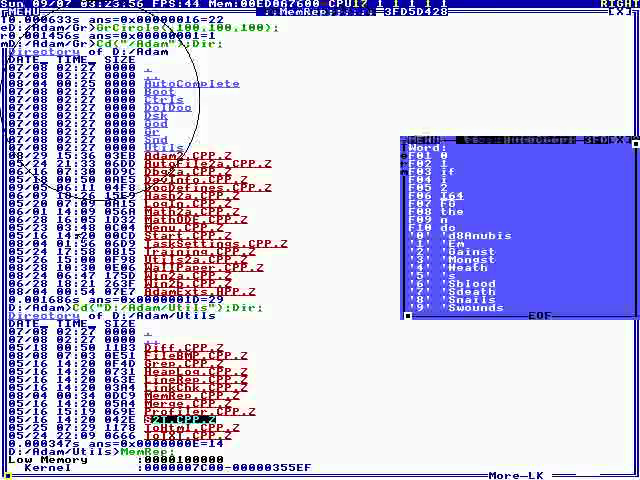
pyautogui.press('space')
pyautogui.press('Down')
pyautogui.press('Down')
pyautogui.press('Down')
pyautogui.press('Down')
pyautogui.press('Down')
pyautogui.press('Down')
pyautogui.press('Down')
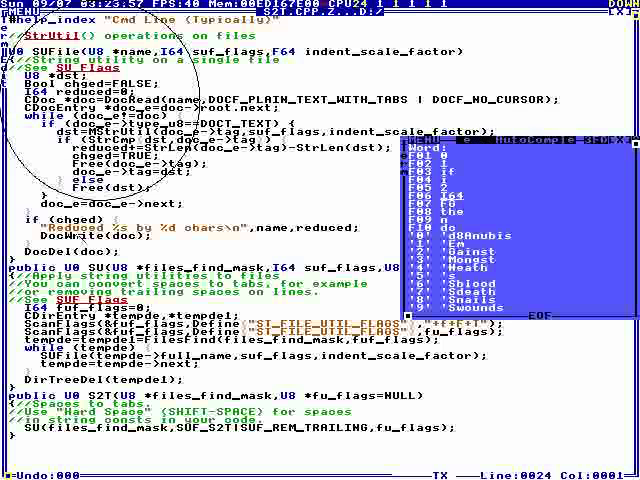
pyautogui.press('Down')
pyautogui.press('Down')
pyautogui.press('Down')
pyautogui.press('Right')
pyautogui.press('Right')
pyautogui.press('Right')
pyautogui.press('Right')
pyautogui.press('Right')
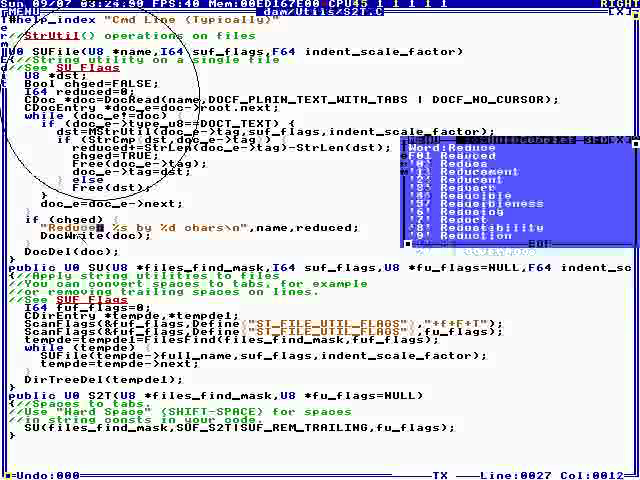
pyautogui.press('Right')
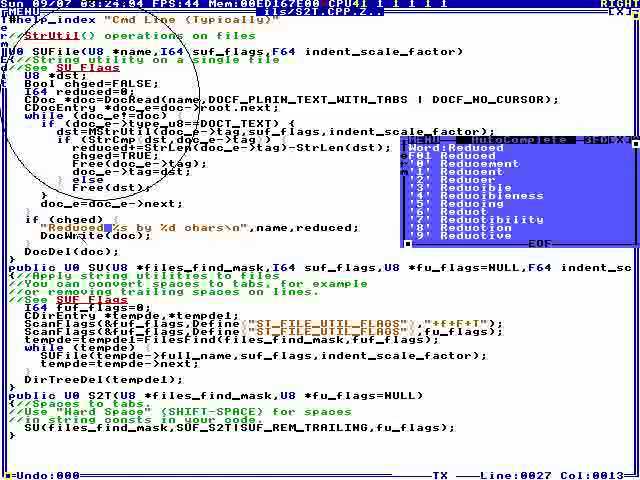
pyautogui.hotkey('shift', 'Escape')
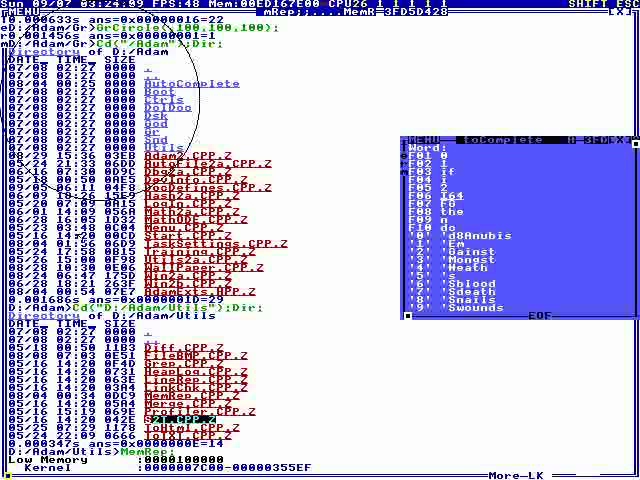
# Move from the Utils entries up to the God link and list D:/Adam/God
pyautogui.press('Down')
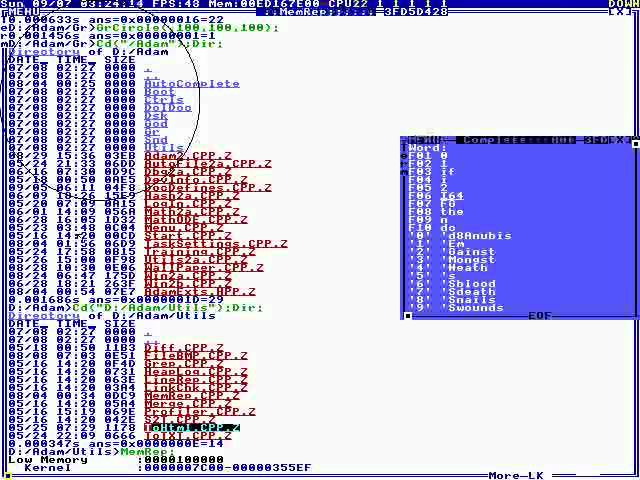
pyautogui.press('Down')
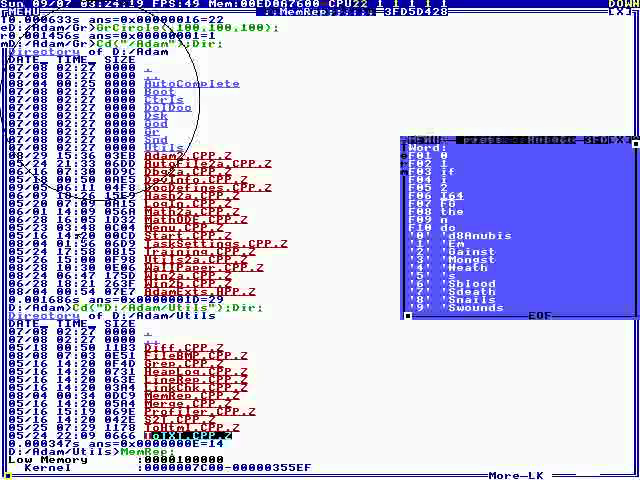
pyautogui.press('Up')
pyautogui.press('Up')
pyautogui.press('Up')
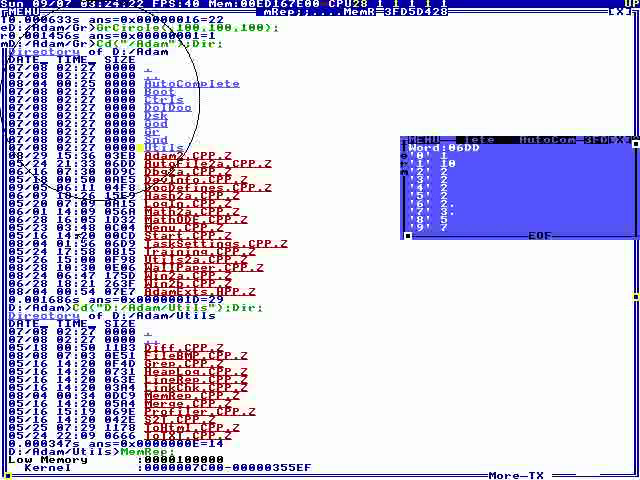
pyautogui.press('Up')
pyautogui.press('Up')
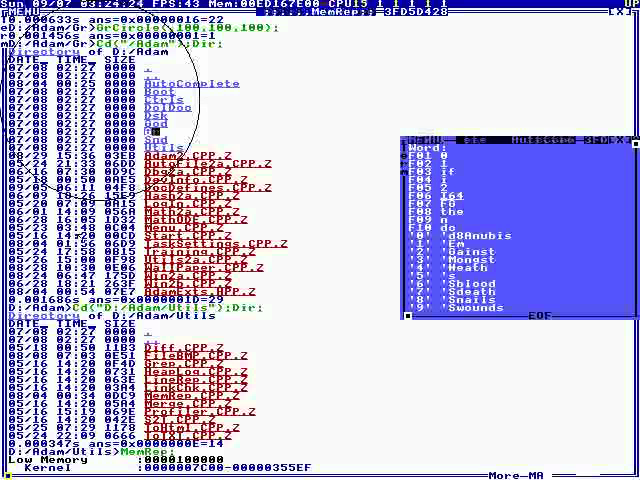
pyautogui.press('space')
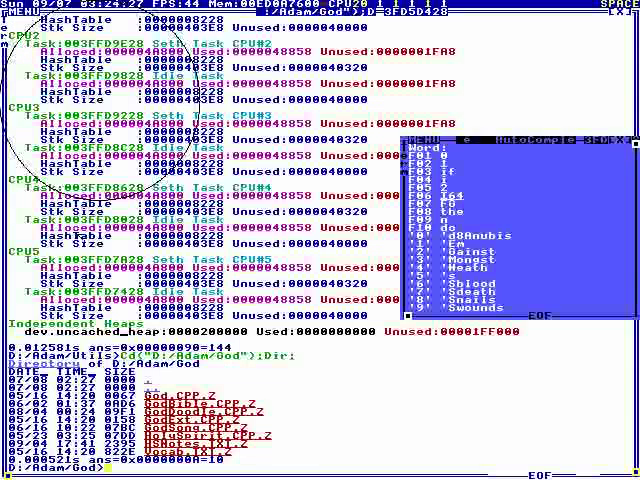
# Follow the '..' link back up to D:/Adam
pyautogui.press('Up')
pyautogui.press('Up')
pyautogui.press('Up')
pyautogui.press('Right')
pyautogui.press('Right')
pyautogui.press('Left')
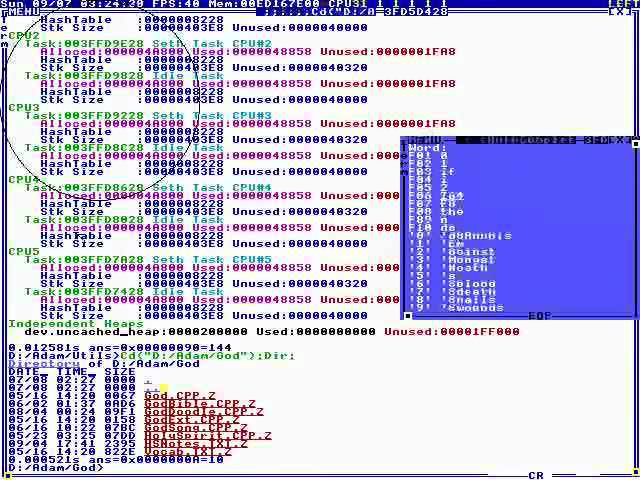
pyautogui.press('space')
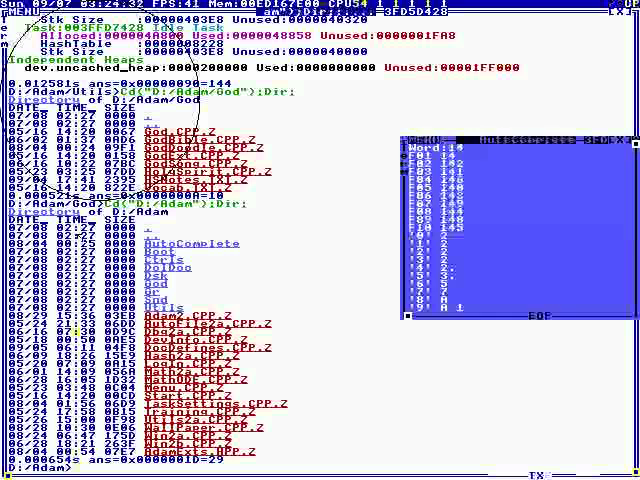
# Open the DolDoc folder link to list its files
pyautogui.press('Up')
pyautogui.press('Up')
pyautogui.press('Up')
pyautogui.press('Right')
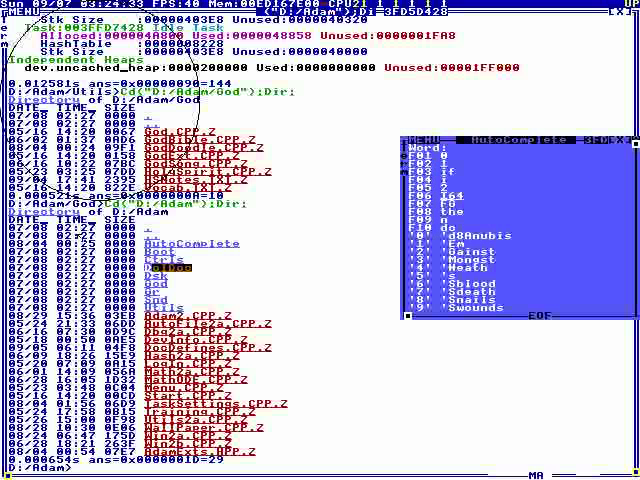
pyautogui.press('Up')
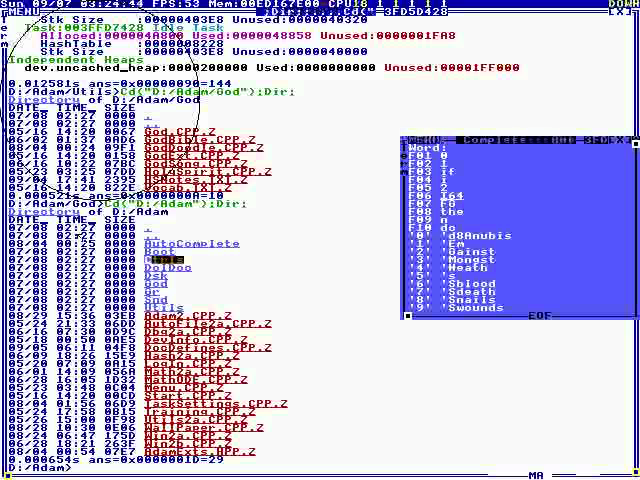
pyautogui.press('Down')
pyautogui.press('Down')
pyautogui.press('Down')
pyautogui.press('Down')
pyautogui.press('Down')
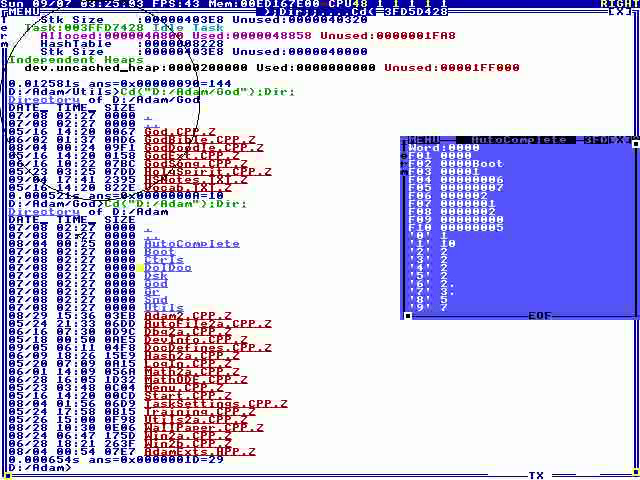
pyautogui.click(160, 267)
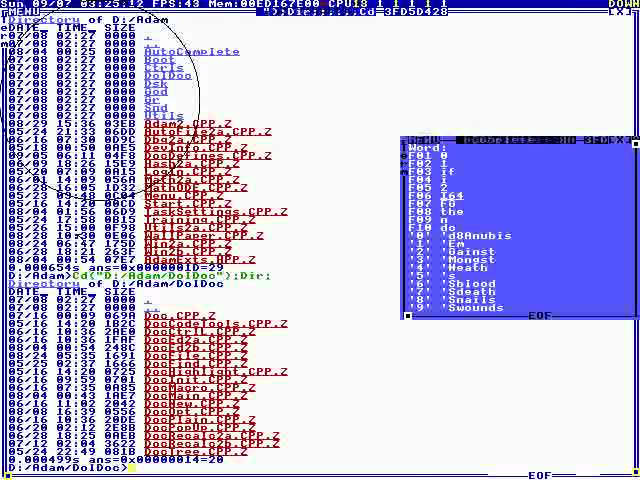
# From the PersonalMenu, list /Demo/DolDoc and open the CursorMove.CPP.Z demo source
pyautogui.hotkey('ctrl', 'm')
pyautogui.press('Down')
pyautogui.press('Down')
pyautogui.press('Down')
pyautogui.press('Down')
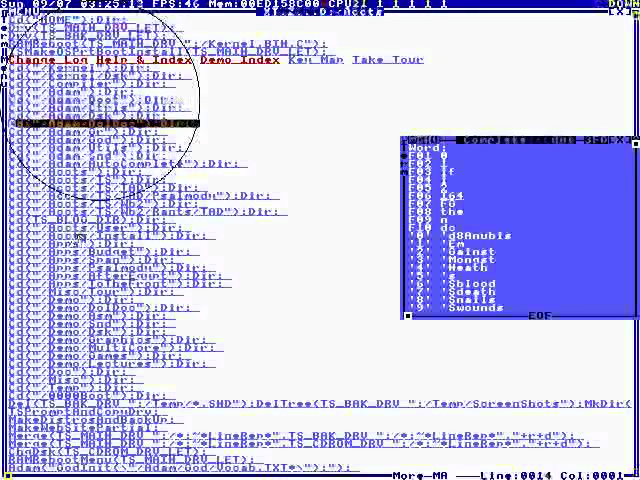
pyautogui.press('Down')
pyautogui.press('Down')
pyautogui.press('Down')
pyautogui.press('Down')
pyautogui.press('Down')
pyautogui.press('Down')
pyautogui.press('Down')
pyautogui.press('Down')
pyautogui.press('Down')
pyautogui.press('space')
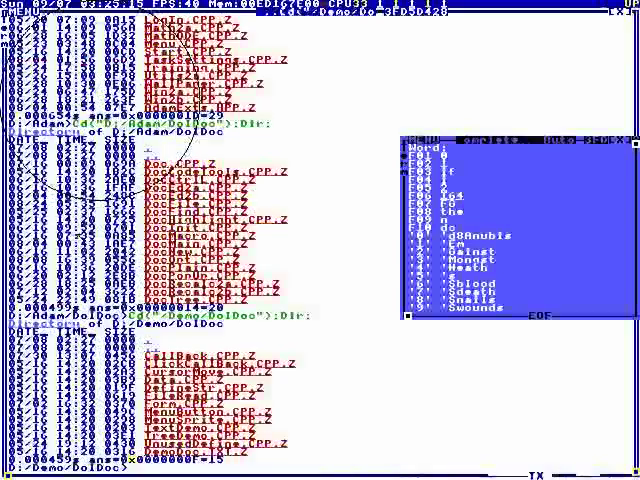
pyautogui.press('Down')
pyautogui.press('Down')
pyautogui.press('Down')
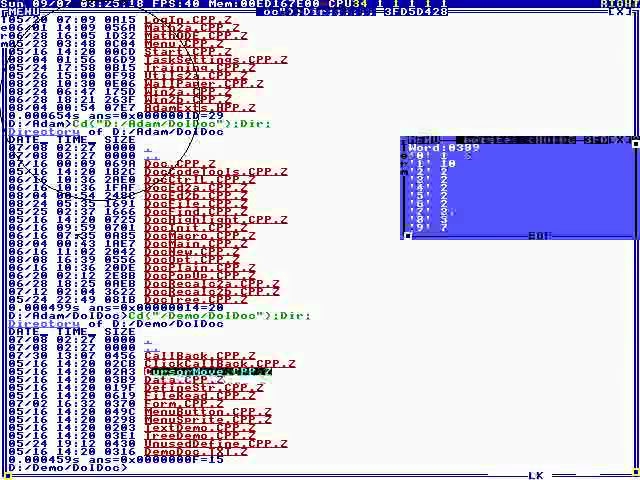
pyautogui.press('space')
pyautogui.press('Down')
pyautogui.press('Down')
pyautogui.press('Down')
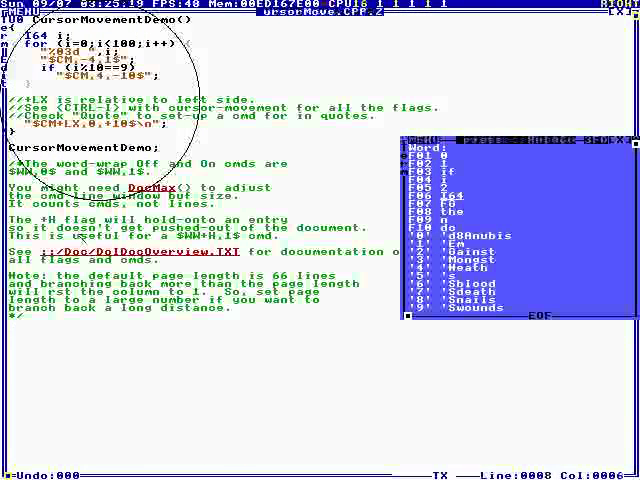
# Run CursorMove.CPP.Z, view its numbered grid, then close the output and the source
pyautogui.press('Right')
pyautogui.press('Right')
pyautogui.press('Right')
pyautogui.press('Right')
pyautogui.press('Right')
pyautogui.press('Right')
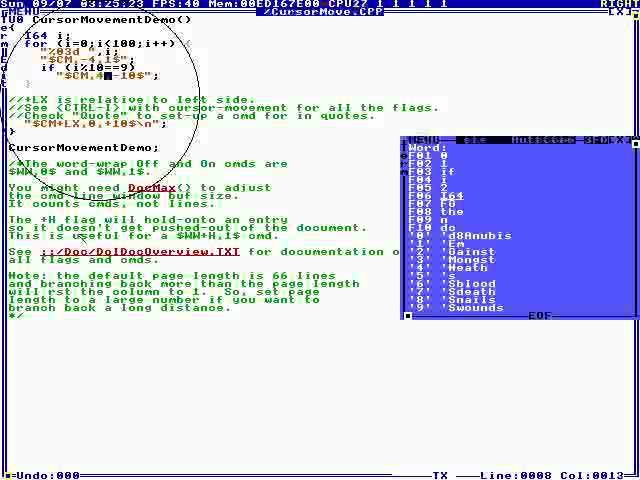
pyautogui.press('Right')
pyautogui.press('Right')
pyautogui.press('Escape')
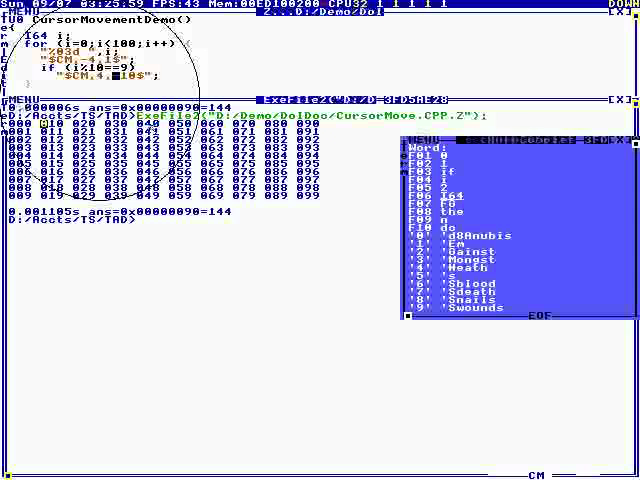
pyautogui.hotkey('shift', 'Escape')
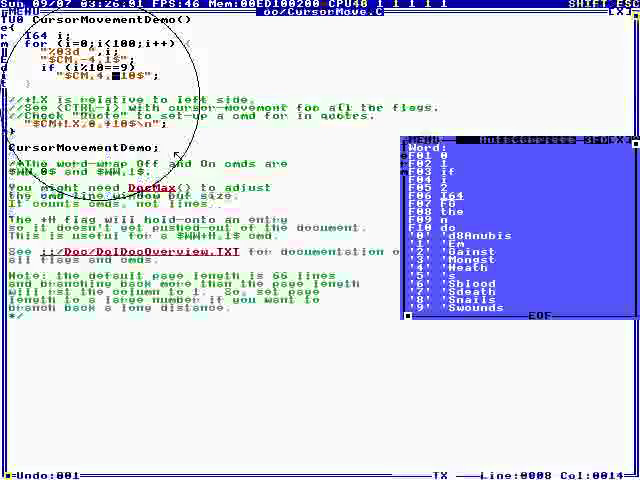
pyautogui.hotkey('shift', 'Escape')
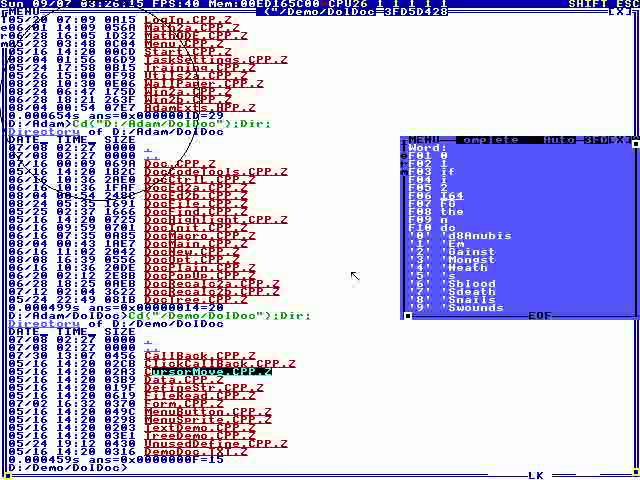
# Open DocRecalc2b.CPP.Z from the DolDoc demo file listing
pyautogui.press('Down')
pyautogui.press('Down')
pyautogui.press('Down')
pyautogui.press('Down')
pyautogui.press('Down')
pyautogui.press('Down')
pyautogui.press('Down')
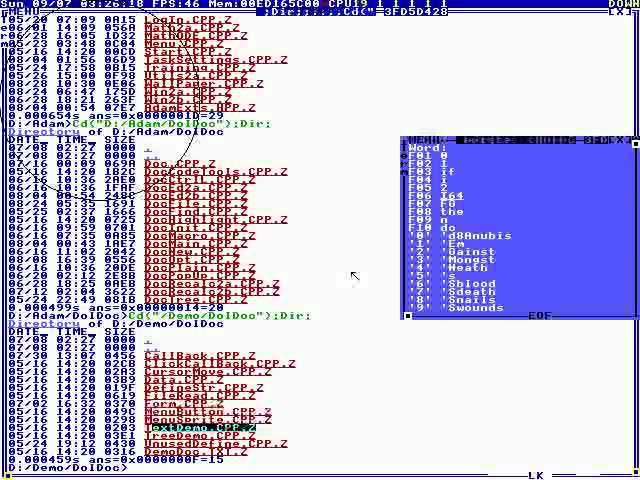
pyautogui.press('Down')
pyautogui.press('Down')
pyautogui.press('Up')
pyautogui.press('Up')
pyautogui.press('Up')
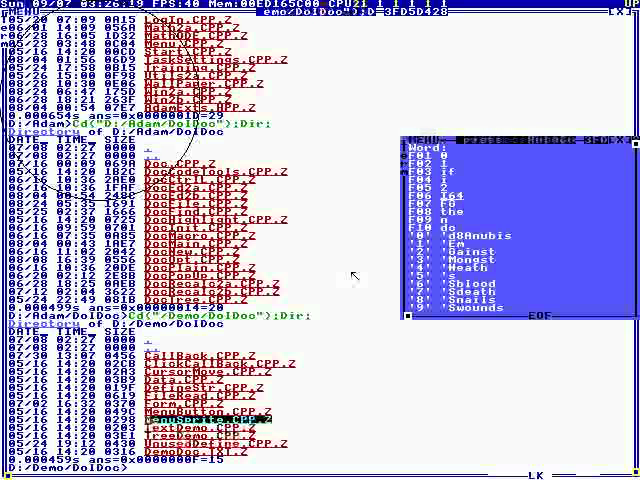
pyautogui.press('Up')
pyautogui.press('Up')
pyautogui.press('Up')
pyautogui.press('Up')
pyautogui.press('Up')
pyautogui.press('Up')
pyautogui.press('Up')
pyautogui.press('Up')
pyautogui.press('Up')
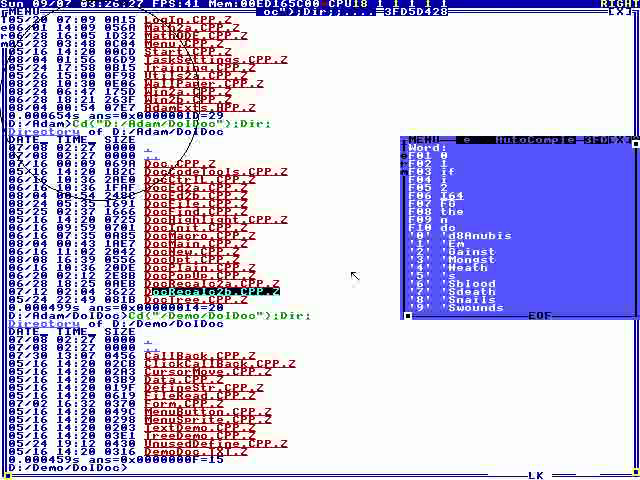
pyautogui.press('space')
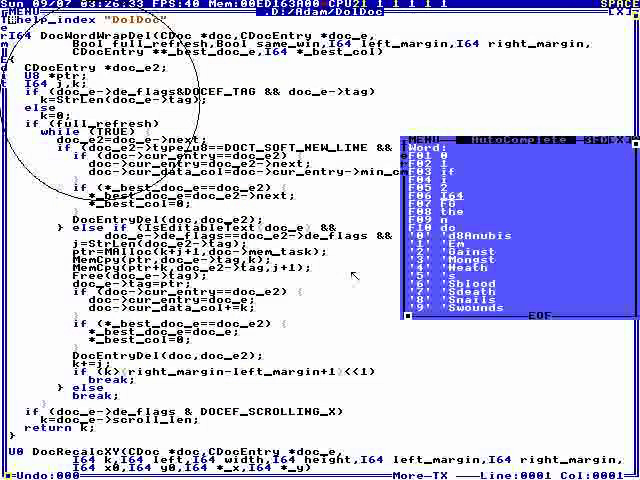
# Page through DocRecalc2b.CPP.Z to its end and back to the top
pyautogui.press('pagedown')
pyautogui.press('pagedown')
pyautogui.press('pagedown')
pyautogui.press('pagedown')
pyautogui.press('pagedown')
pyautogui.press('pagedown')
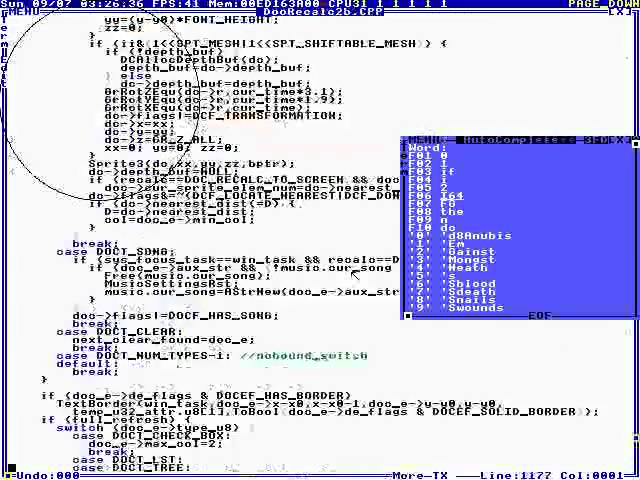
pyautogui.press('pagedown')
pyautogui.press('pagedown')
pyautogui.press('pageup')
pyautogui.press('pageup')
pyautogui.press('pageup')
pyautogui.press('pageup')
pyautogui.press('pageup')
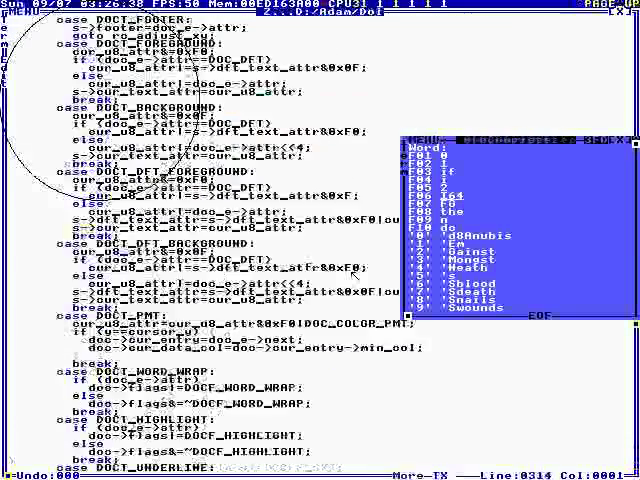
pyautogui.press('pageup')
pyautogui.press('pageup')
pyautogui.press('pageup')
# Close the source and page through the Bible's Genesis text from the home menu
pyautogui.hotkey('shift', 'Escape')
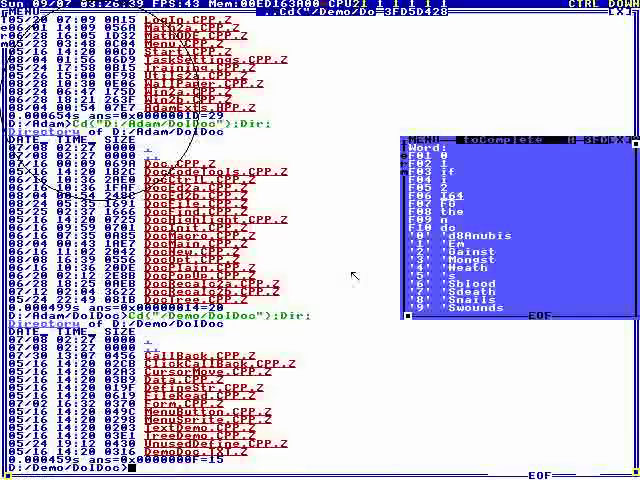
pyautogui.hotkey('ctrl', 'm')
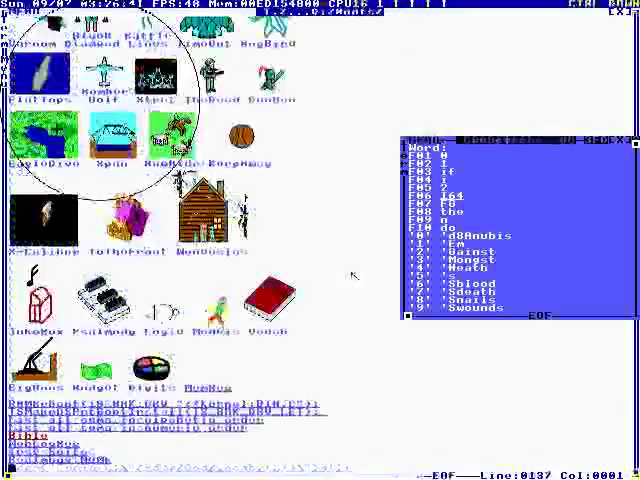
pyautogui.press('space')
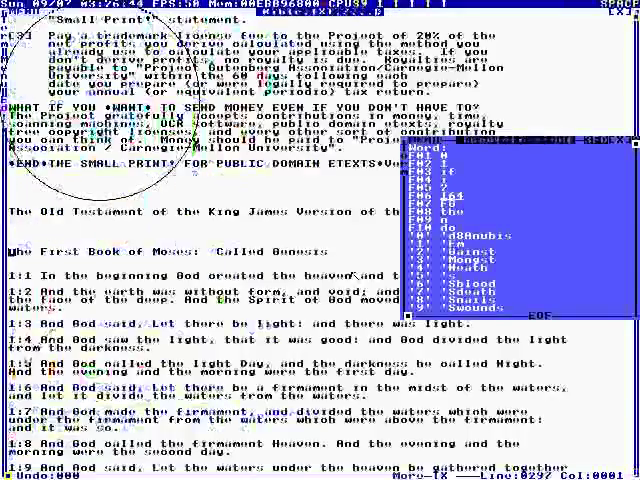
pyautogui.press('pagedown')
pyautogui.press('pagedown')
pyautogui.press('pagedown')
pyautogui.press('pagedown')
pyautogui.press('pagedown')
pyautogui.press('pagedown')
pyautogui.press('pagedown')
pyautogui.press('pagedown')
pyautogui.press('pagedown')
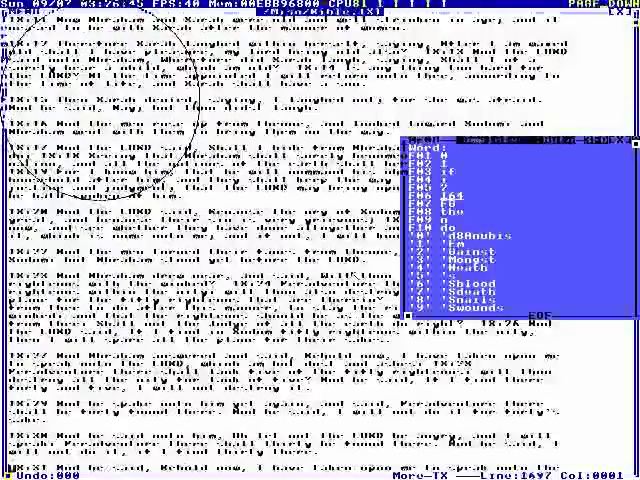
pyautogui.press('pagedown')
pyautogui.press('pagedown')
pyautogui.press('pagedown')
pyautogui.press('pagedown')
pyautogui.press('pagedown')
pyautogui.press('pagedown')
pyautogui.press('pagedown')
pyautogui.press('pagedown')
pyautogui.press('pagedown')
pyautogui.press('pagedown')
pyautogui.press('pagedown')
pyautogui.press('pagedown')
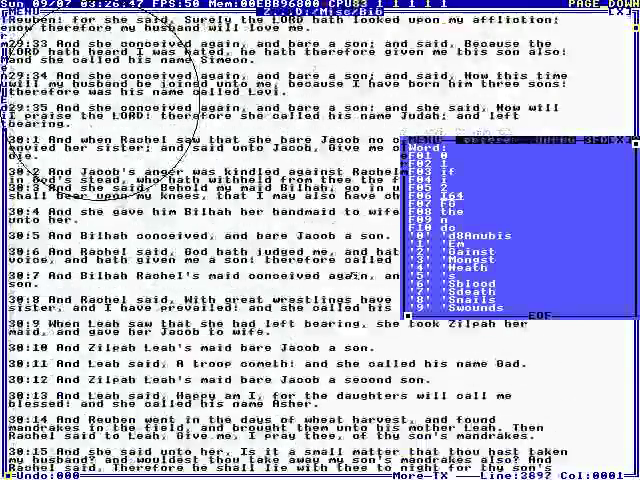
pyautogui.press('pagedown')
pyautogui.press('pagedown')
pyautogui.press('pagedown')
pyautogui.press('pagedown')
pyautogui.press('pagedown')
pyautogui.press('pagedown')
pyautogui.press('pagedown')
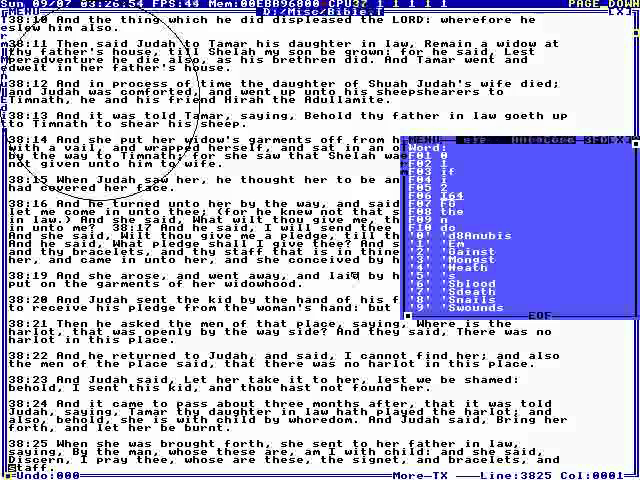
# View the home menu as plain source text, then switch back to icon view
pyautogui.hotkey('shift', 'Escape')
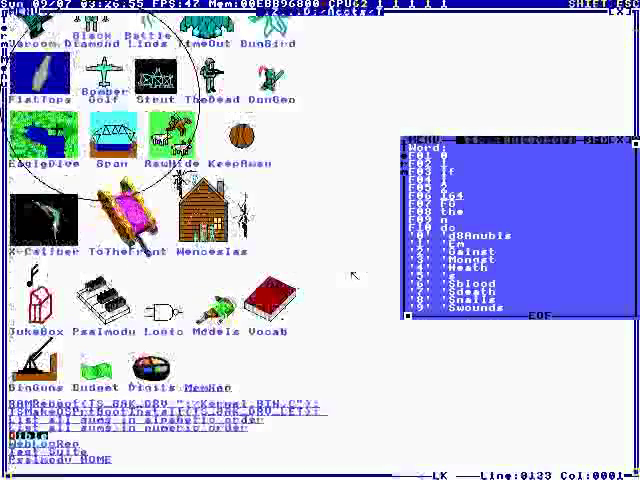
pyautogui.hotkey('ctrl', 't')
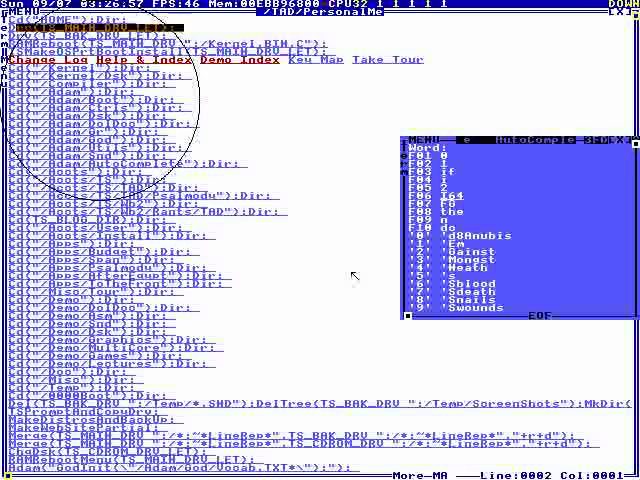
pyautogui.press('Down')
pyautogui.press('Down')
pyautogui.press('Down')
pyautogui.press('Down')
pyautogui.press('Down')
pyautogui.press('Down')
pyautogui.press('Down')
pyautogui.press('Down')
pyautogui.press('Down')
pyautogui.press('Down')
pyautogui.press('Down')
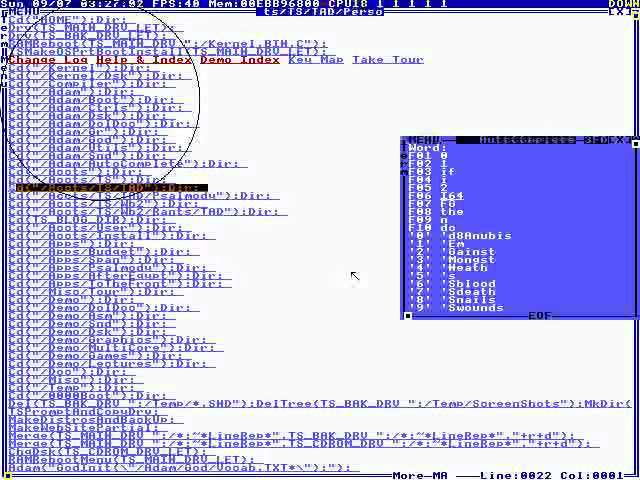
pyautogui.hotkey('ctrl', 't')
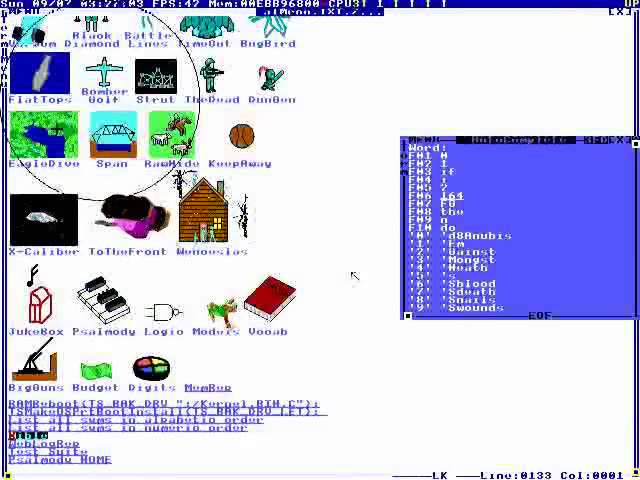
# Reopen the Bible and bring up the go-to-line prompt
pyautogui.press('space')
pyautogui.press('Down')
pyautogui.press('Down')
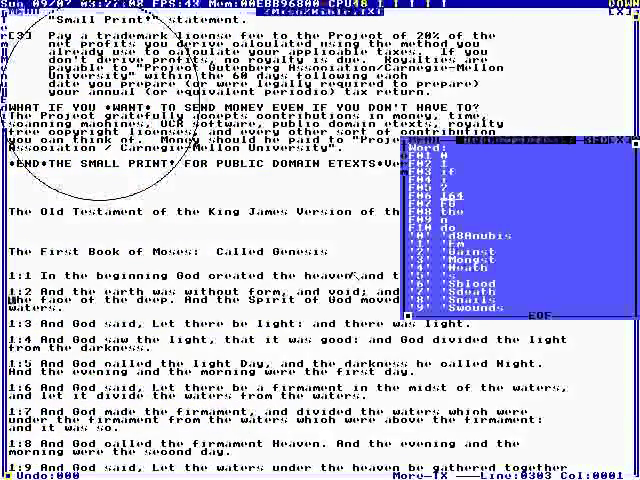
pyautogui.hotkey('ctrl', 'n')
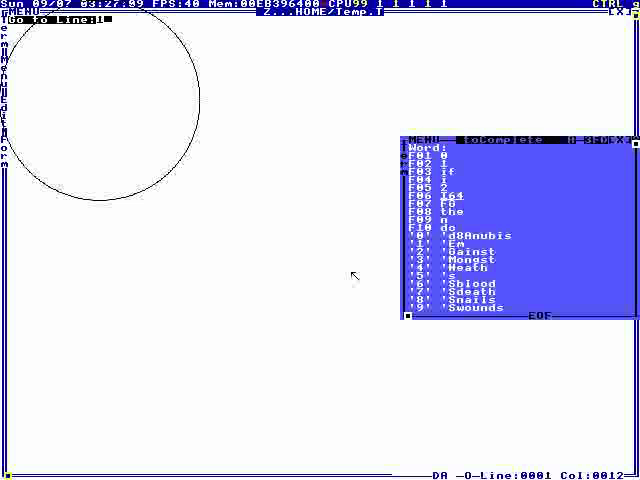
pyautogui.write('50000')
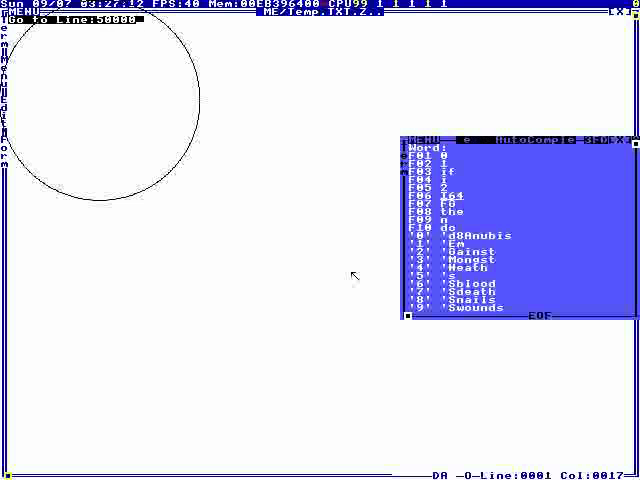
# Jump to Bible line 50000 and insert a Page Settings left margin of 40
pyautogui.press('Return')
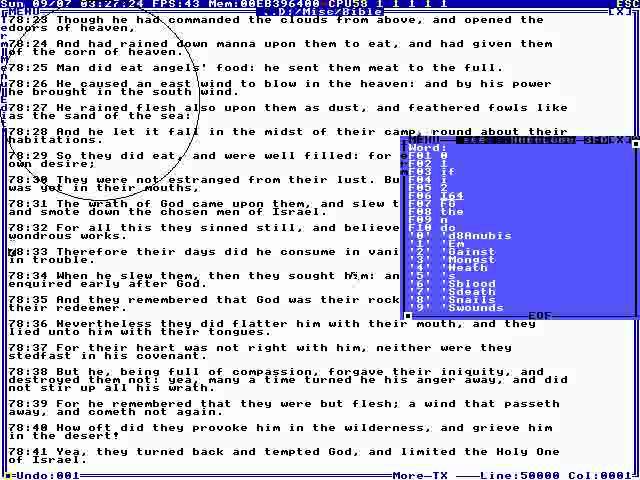
pyautogui.hotkey('ctrl', 'l')
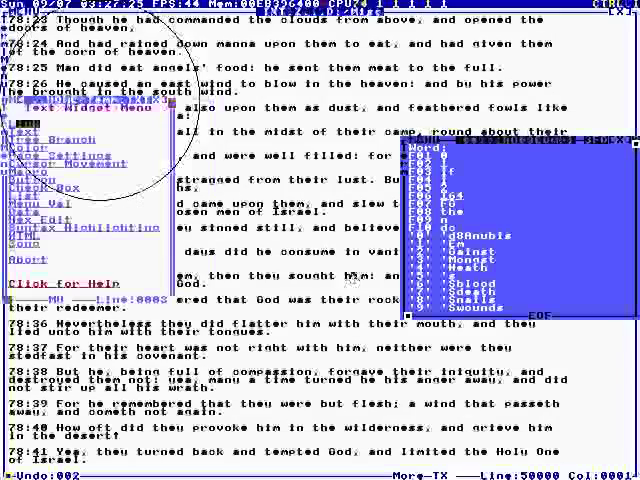
pyautogui.press('Down')
pyautogui.press('Down')
pyautogui.press('Down')
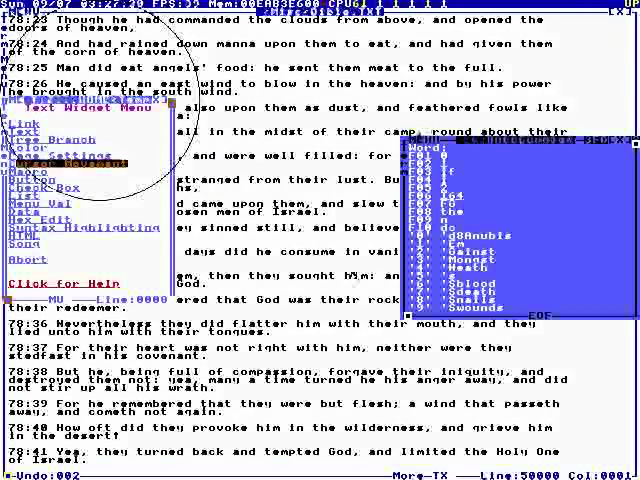
pyautogui.press('Return')
pyautogui.press('Down')
pyautogui.press('Down')
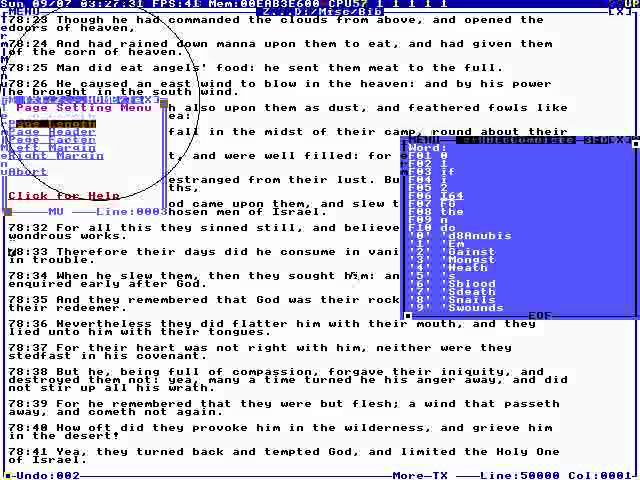
pyautogui.press('Return')
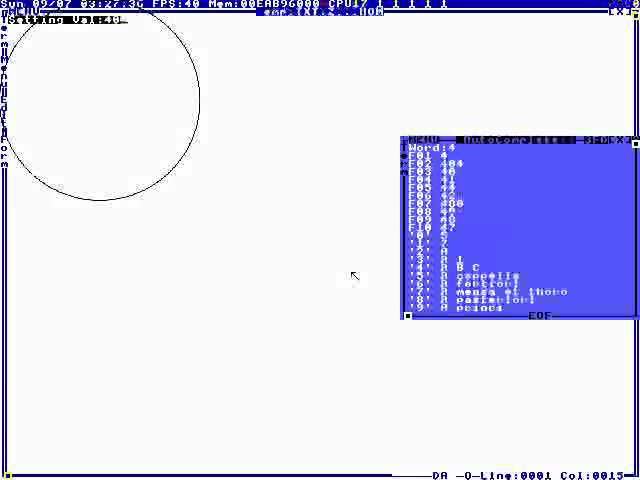
pyautogui.press('Escape')
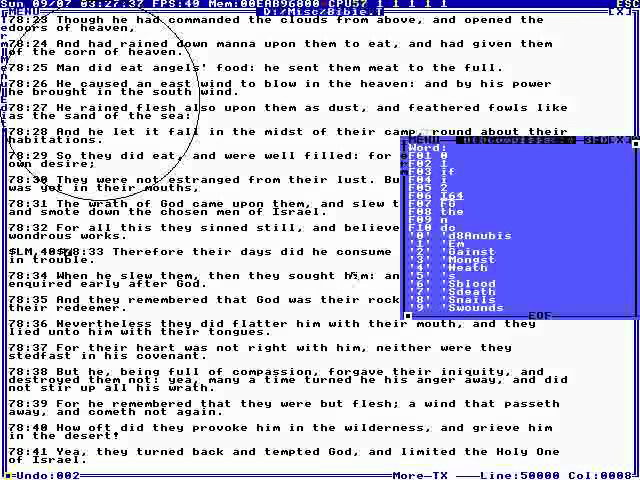
# Indent the verses from 78:33 with the new margin and resume editing the Bible
pyautogui.hotkey('ctrl', 'Right')
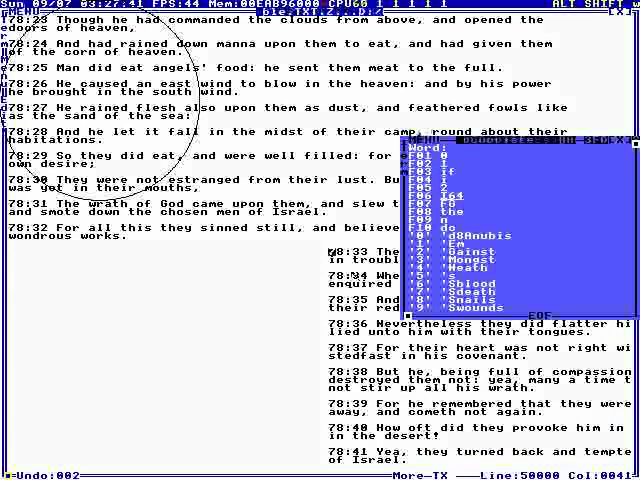
pyautogui.press('Escape')
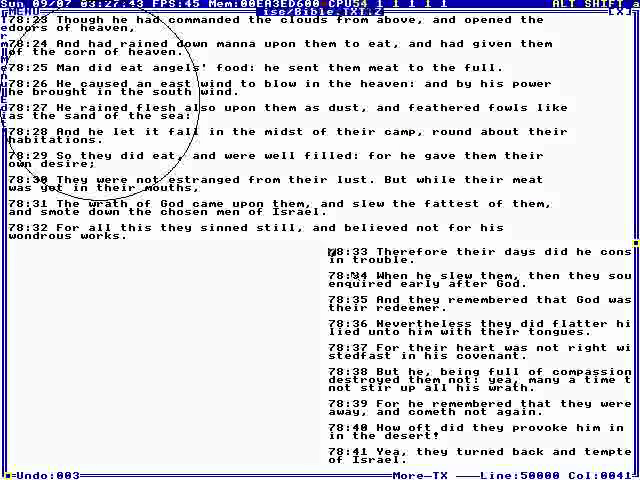
pyautogui.press('Down')
pyautogui.press('Down')
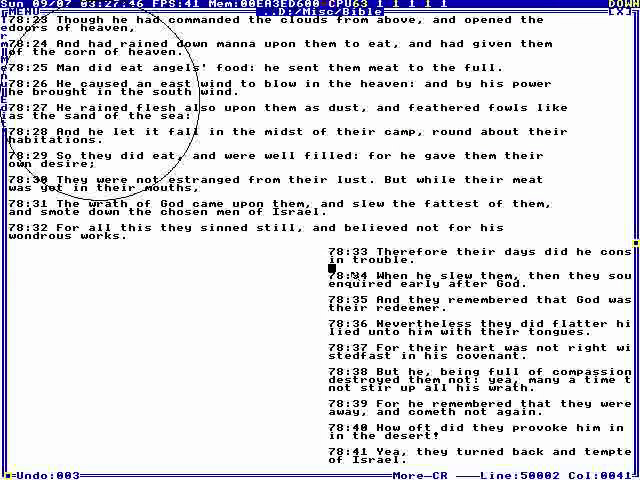
pyautogui.press('Up')
pyautogui.press('Up')
pyautogui.hotkey('ctrl', 'Tab')
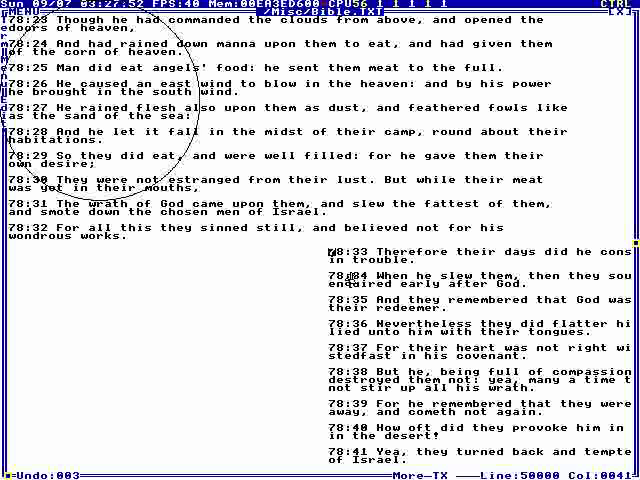
pyautogui.press('F1')
# Insert a Cursor Movement command with a row offset among Psalm 78's indented verses
pyautogui.press('Return')
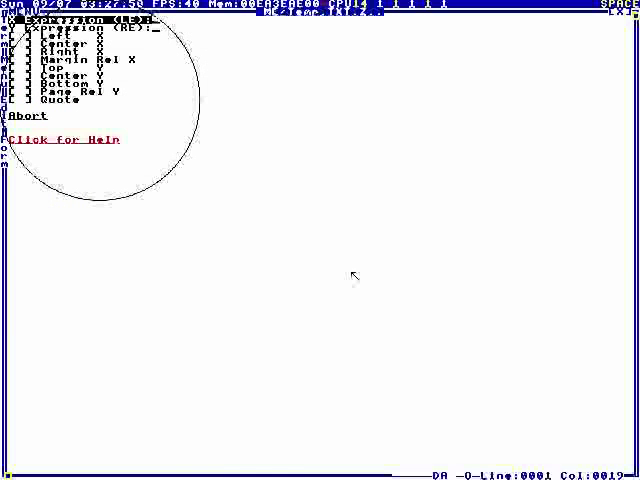
pyautogui.press('Down')
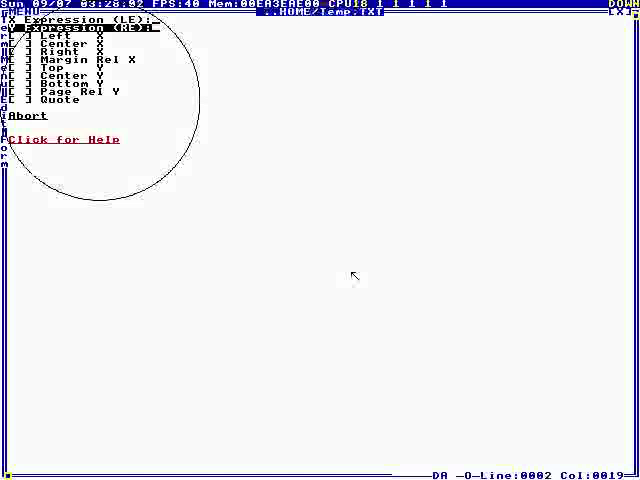
pyautogui.write('20')
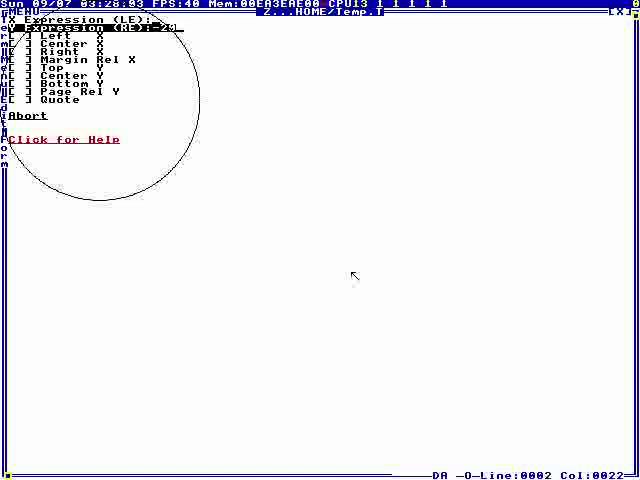
pyautogui.press('Escape')
pyautogui.press('Down')
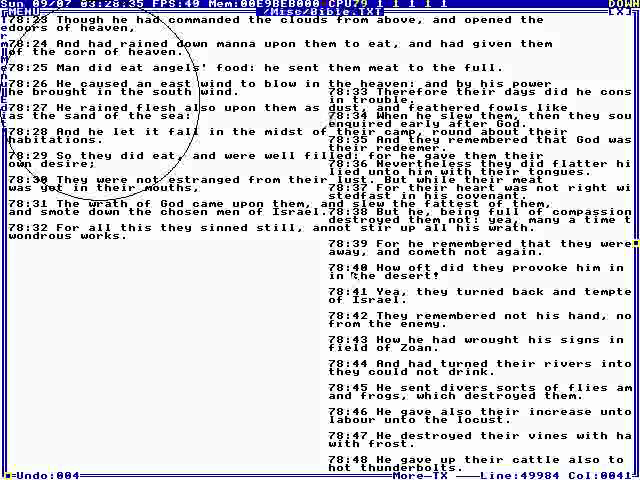
# Move the text cursor to verse 78:37 in Psalm 78
pyautogui.press('Up')
pyautogui.press('Up')
pyautogui.hotkey('ctrl', 'End')
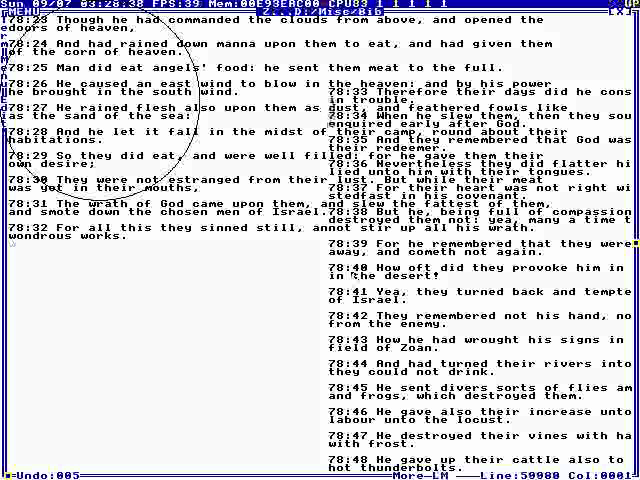
pyautogui.press('Up')
pyautogui.press('Up')
pyautogui.press('Up')
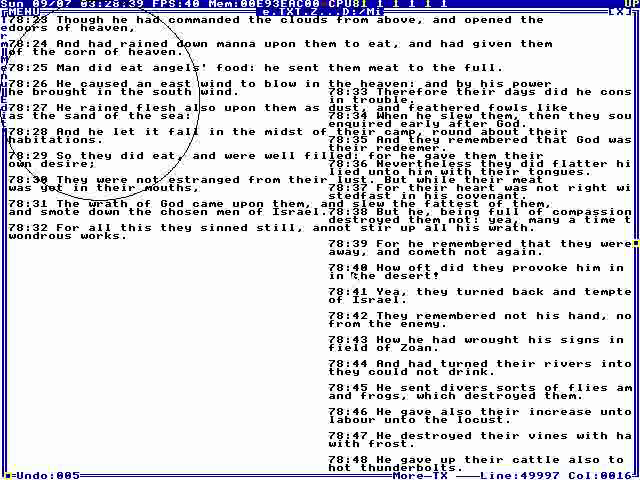
pyautogui.hotkey('ctrl', 'Right')
pyautogui.hotkey('ctrl', 'Right')
pyautogui.hotkey('ctrl', 'Right')
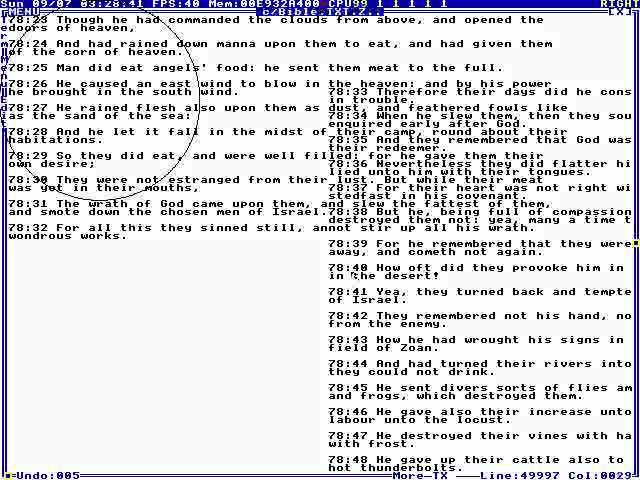
pyautogui.press('Up')
pyautogui.press('Up')
pyautogui.press('Up')
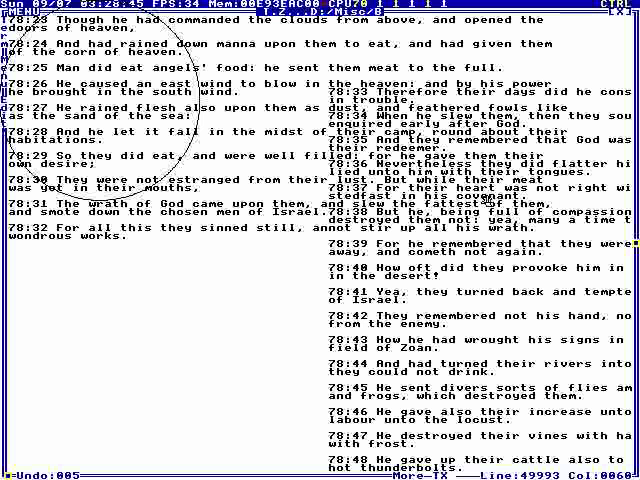
# Insert a Page Settings margin so verses from 78:38 shift further right
pyautogui.press('Escape')
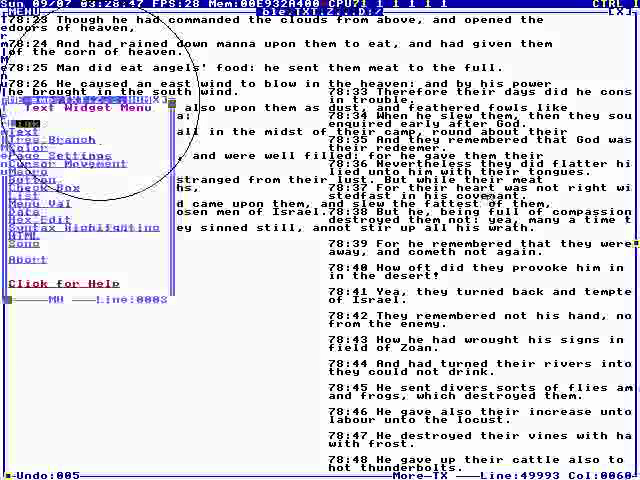
pyautogui.press('Down')
pyautogui.press('Down')
pyautogui.press('Down')
pyautogui.press('Down')
pyautogui.press('Return')
pyautogui.press('Down')
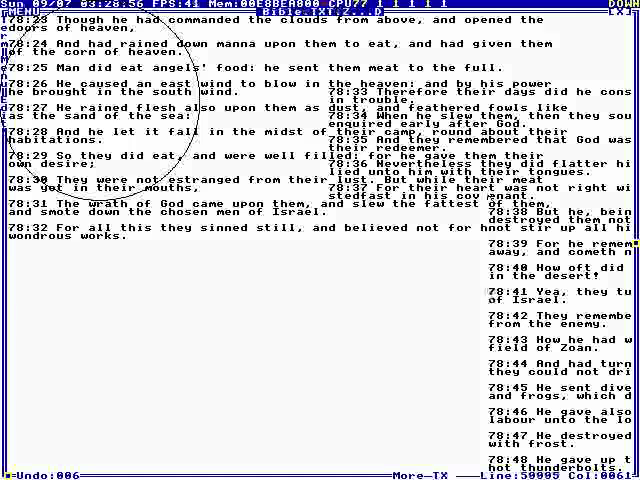
pyautogui.press('Escape')
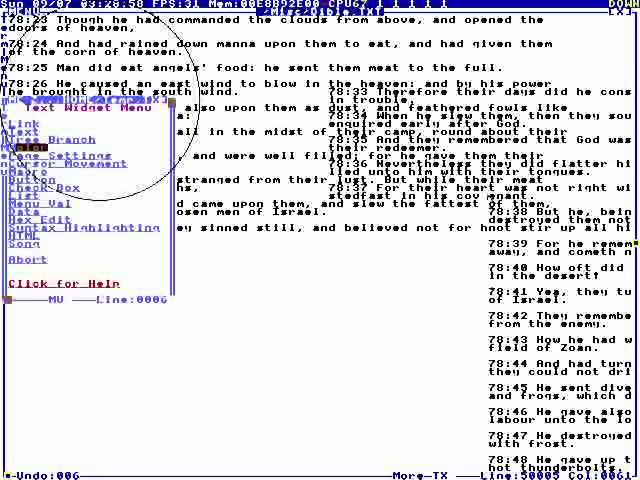
pyautogui.press('Down')
pyautogui.press('Down')
pyautogui.press('Down')
# Insert a Cursor Movement jump of -43000 into the Bible text
pyautogui.press('Return')
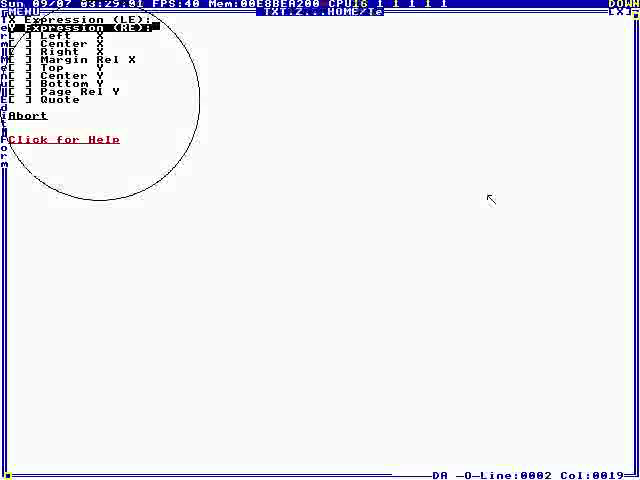
pyautogui.write('-43')
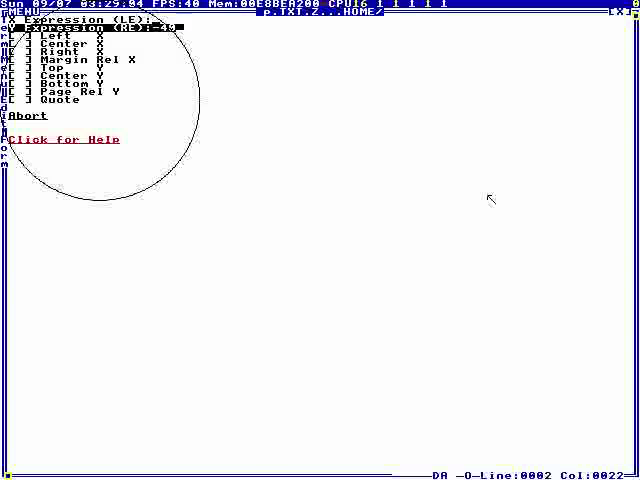
pyautogui.write('000')
pyautogui.press('Escape')
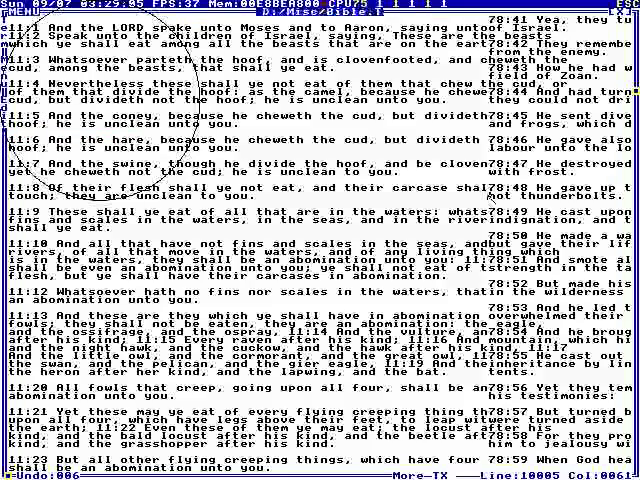
# Page through the Bible's overlapping verse columns, then close it to D:/Demo/DolDoc
pyautogui.hotkey('ctrl', 'End')
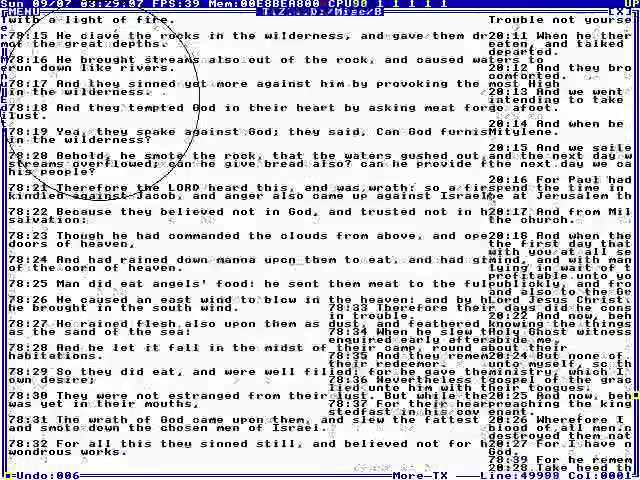
pyautogui.hotkey('ctrl', 'Home')
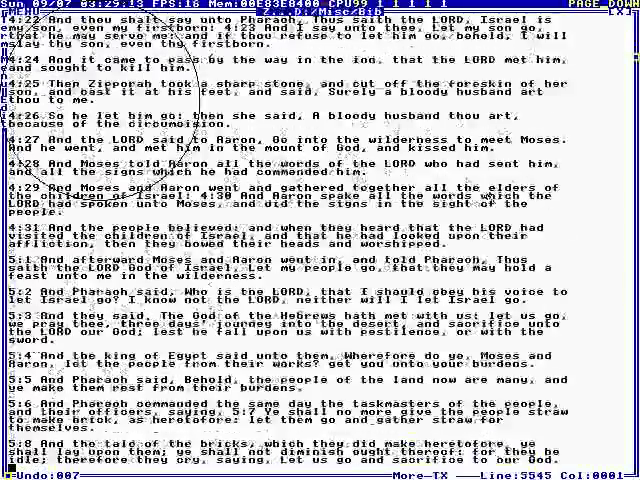
pyautogui.press('pagedown')
pyautogui.press('pagedown')
pyautogui.press('pagedown')
pyautogui.press('pagedown')
pyautogui.press('pagedown')
pyautogui.press('pagedown')
pyautogui.press('pagedown')
pyautogui.press('pagedown')
pyautogui.press('pagedown')
pyautogui.press('pagedown')
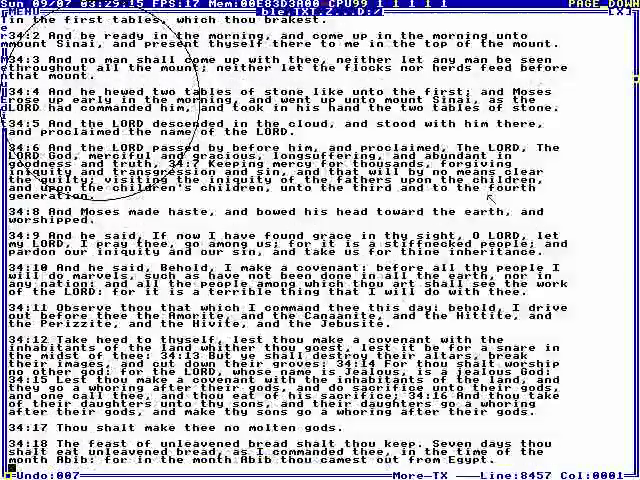
pyautogui.press('pagedown')
pyautogui.press('pagedown')
pyautogui.press('pagedown')
pyautogui.press('pagedown')
pyautogui.press('pagedown')
pyautogui.press('pagedown')
pyautogui.press('pagedown')
pyautogui.press('pagedown')
pyautogui.press('pagedown')
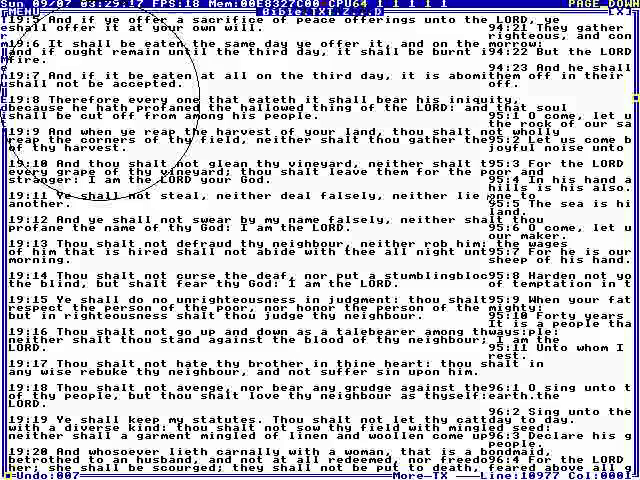
pyautogui.press('Up')
pyautogui.press('Up')
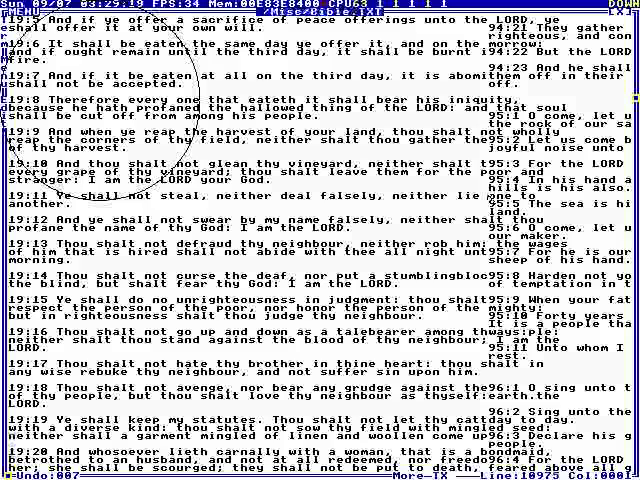
pyautogui.hotkey('shift', 'Escape')
pyautogui.hotkey('shift', 'Escape')
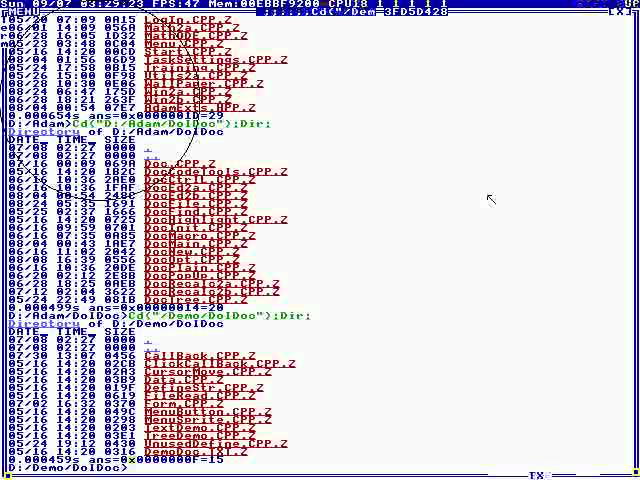
pyautogui.press('Right')
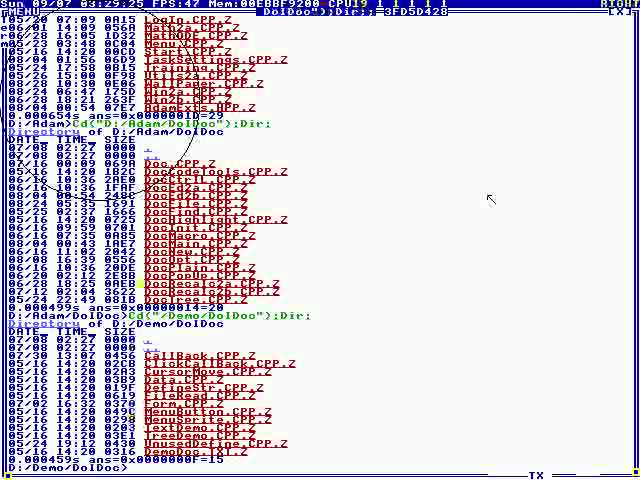
pyautogui.press('Down')
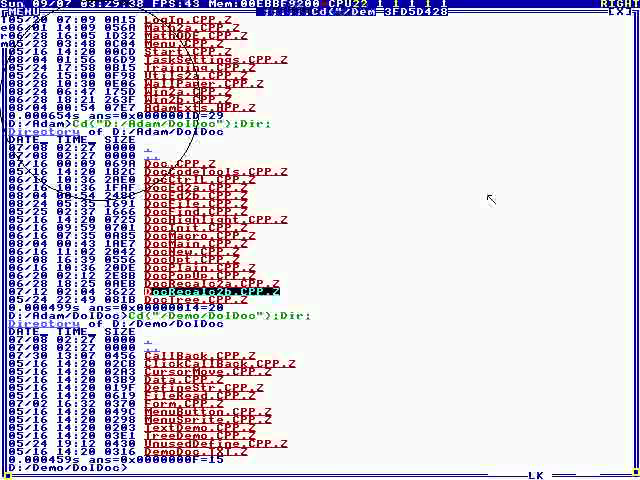
pyautogui.press('Return')
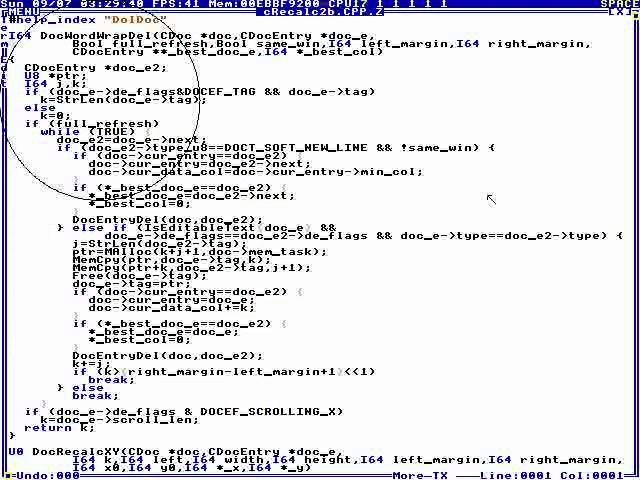
pyautogui.press('pagedown')
pyautogui.press('pagedown')
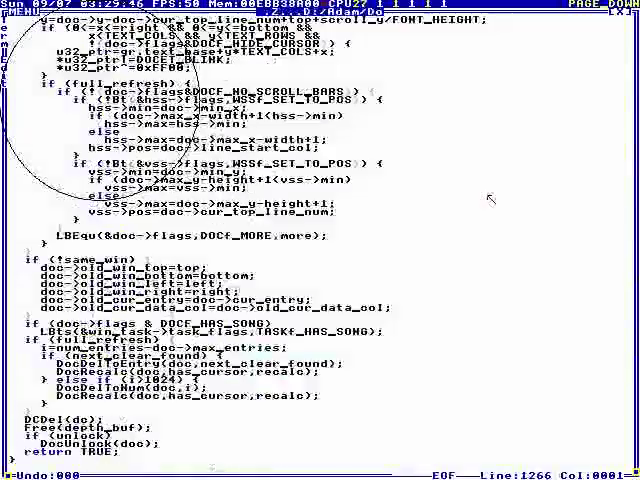
pyautogui.press('pageup')
pyautogui.press('pageup')
pyautogui.press('pageup')
pyautogui.press('pageup')
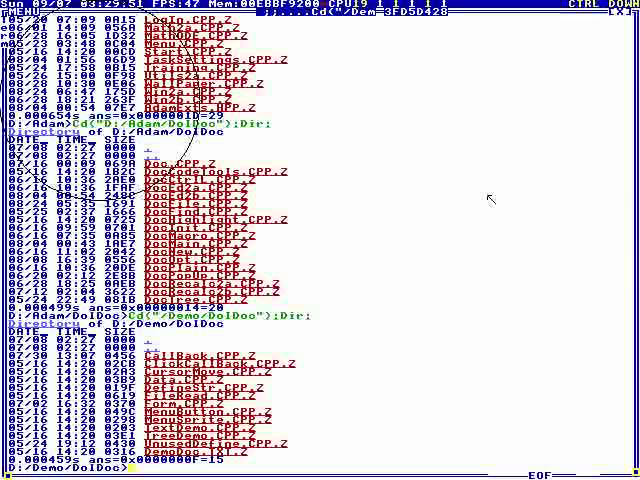
pyautogui.write('LineRep')
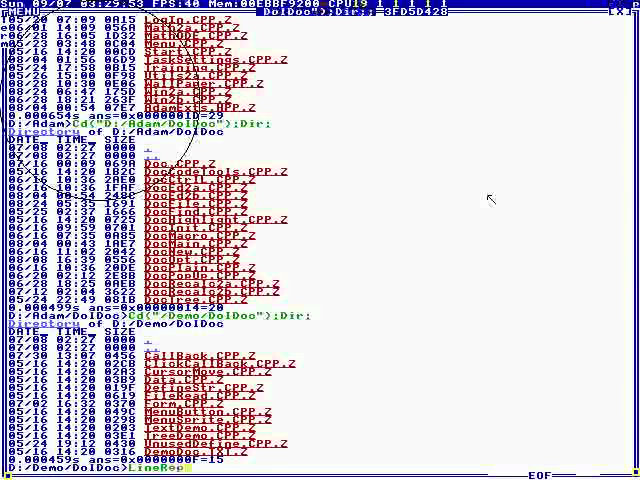
pyautogui.write(';')
# Run LineRep from D:/Demo/DolDoc and expand its 138,289-line per-folder report
pyautogui.press('Return')
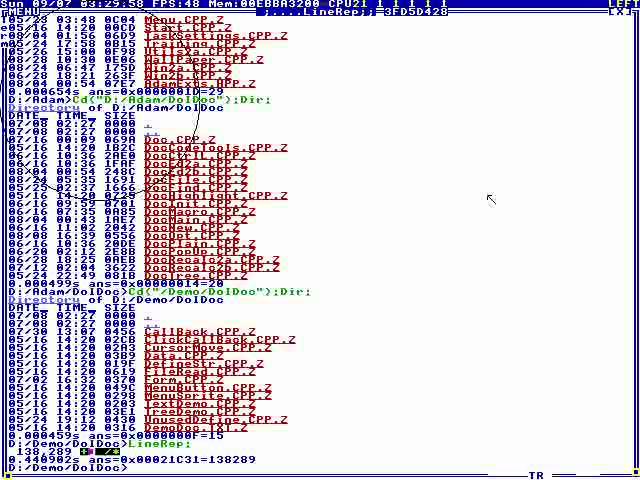
pyautogui.press('space')
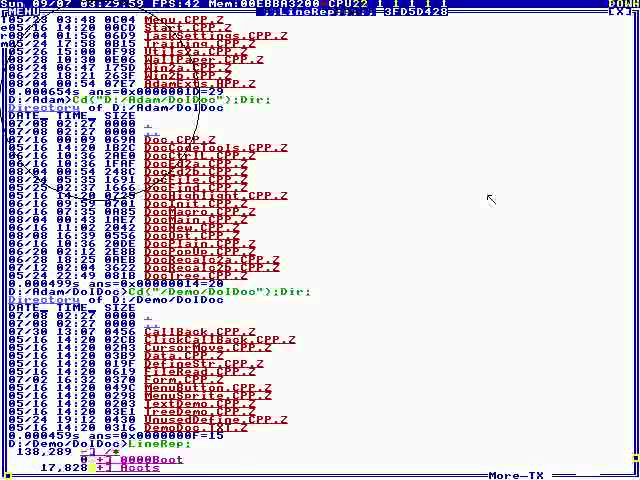
pyautogui.press('Down')
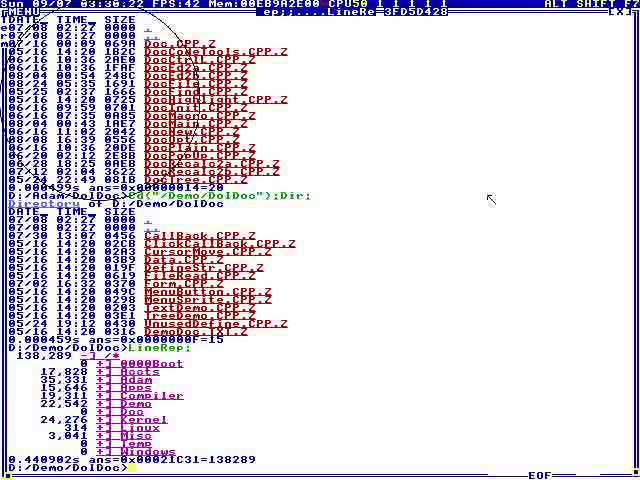
# Print BIBLE.TXT's Genesis 24:67–25:4 passage, scroll up through the output, then return to the bottom
pyautogui.press('Return')
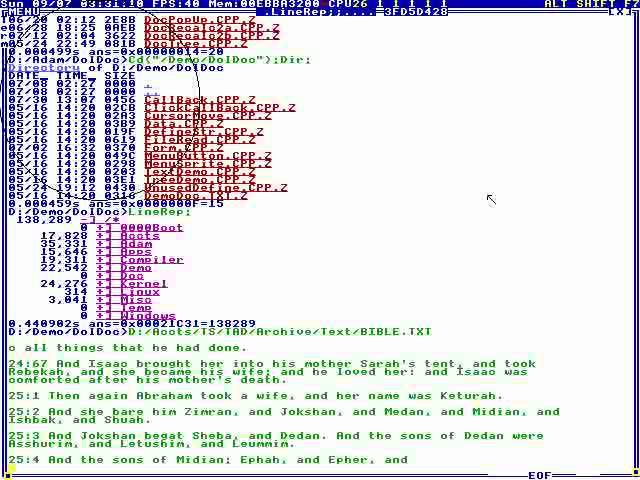
pyautogui.press('Up')
pyautogui.press('Up')
pyautogui.press('Up')
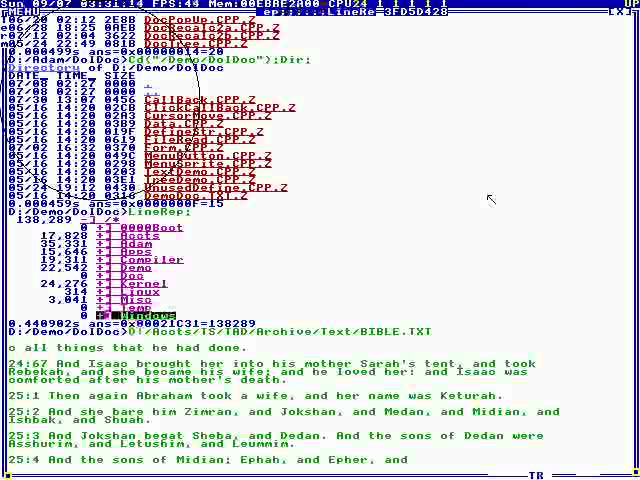
pyautogui.press('Up')
pyautogui.press('Up')
pyautogui.press('Up')
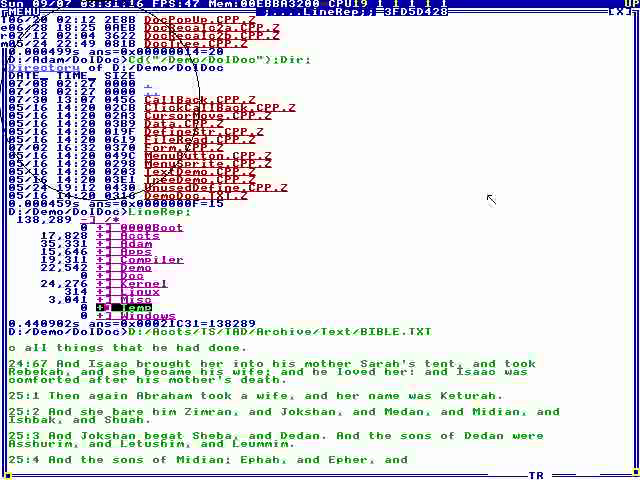
pyautogui.press('Up')
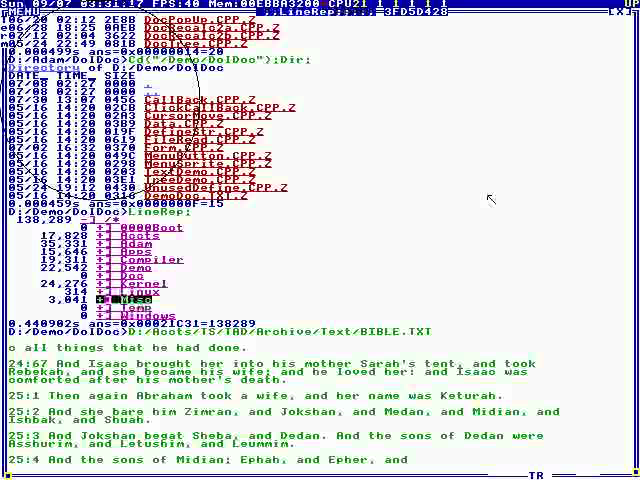
pyautogui.press('Up')
pyautogui.press('Up')
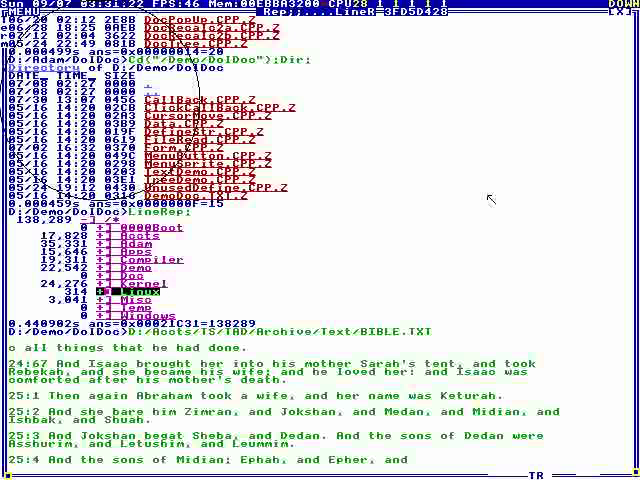
pyautogui.hotkey('ctrl', 'Down')
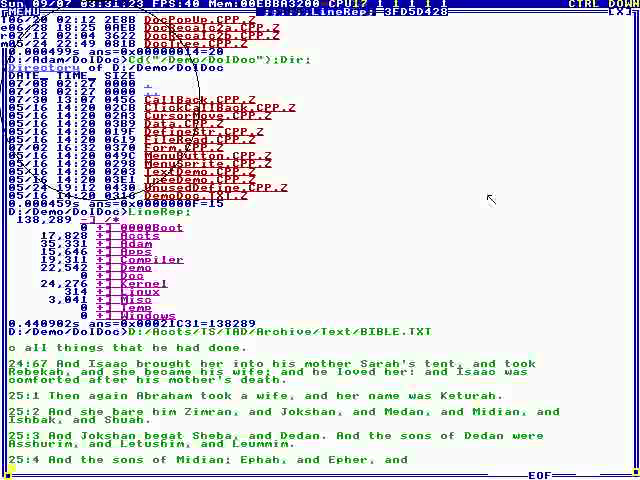